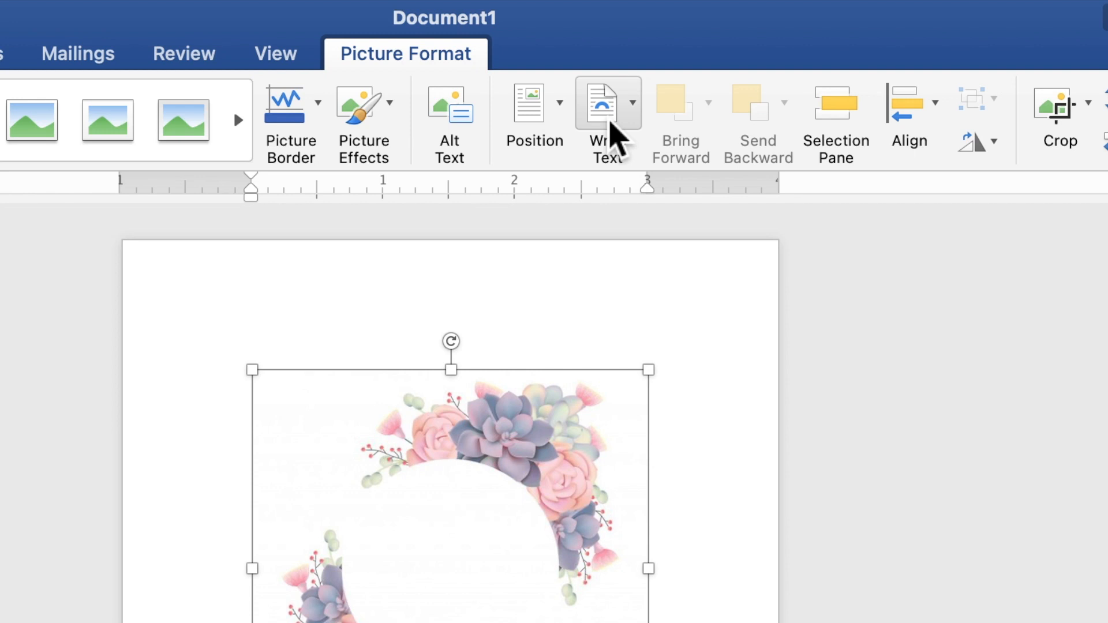
# - Place the wreath behind the text and enlarge it to 4.97 × 4.97 inches across the page
pyautogui.click(612, 123)
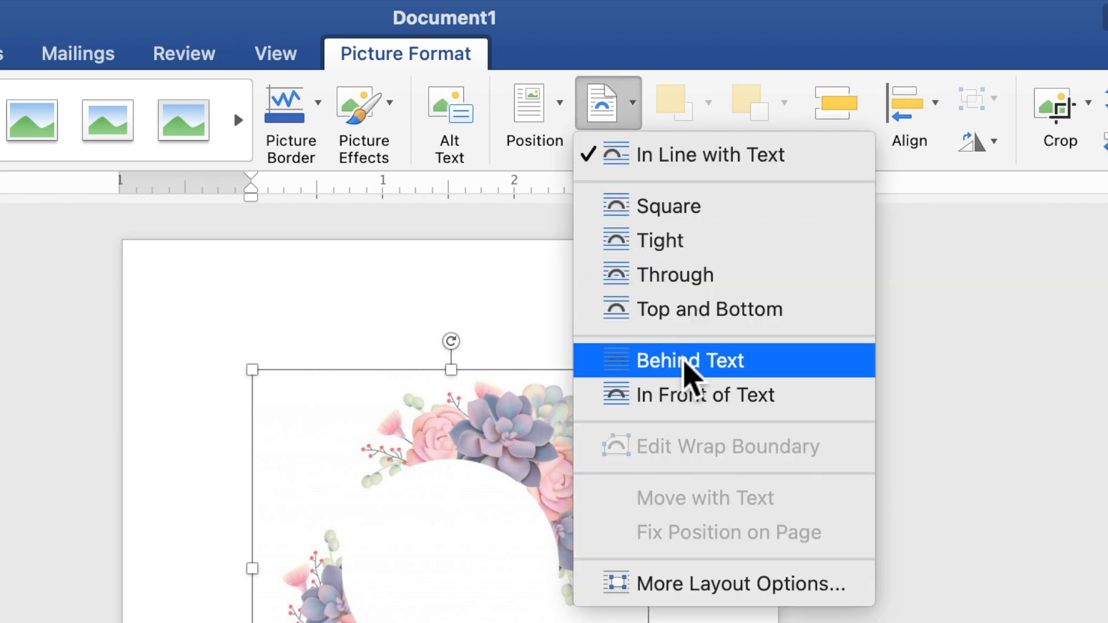
pyautogui.click(686, 363)
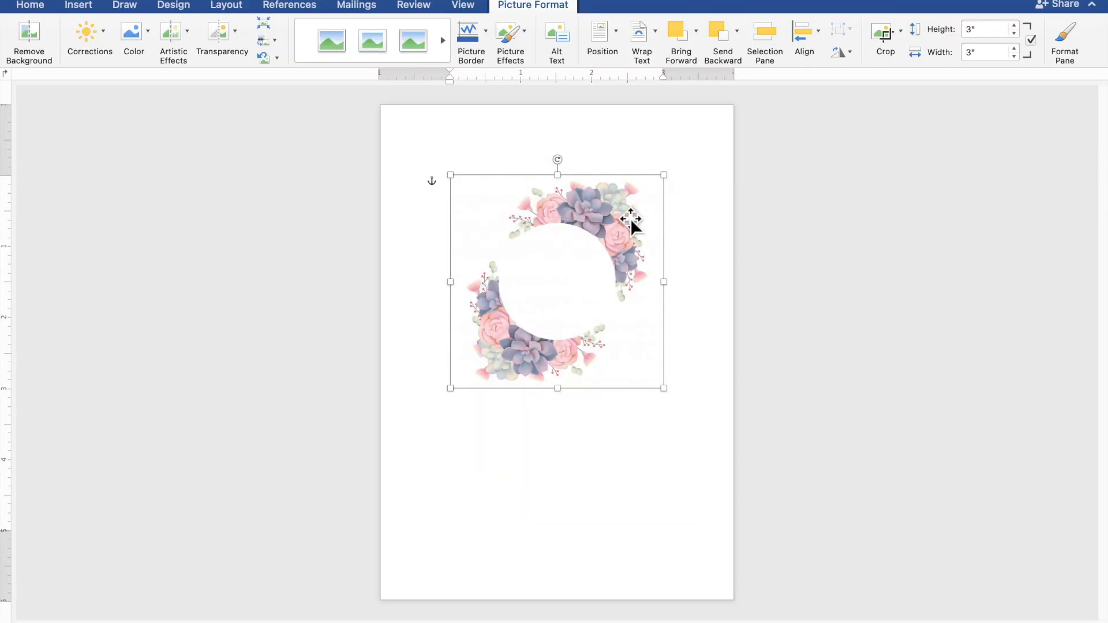
pyautogui.moveTo(628, 222); pyautogui.dragTo(564, 253)
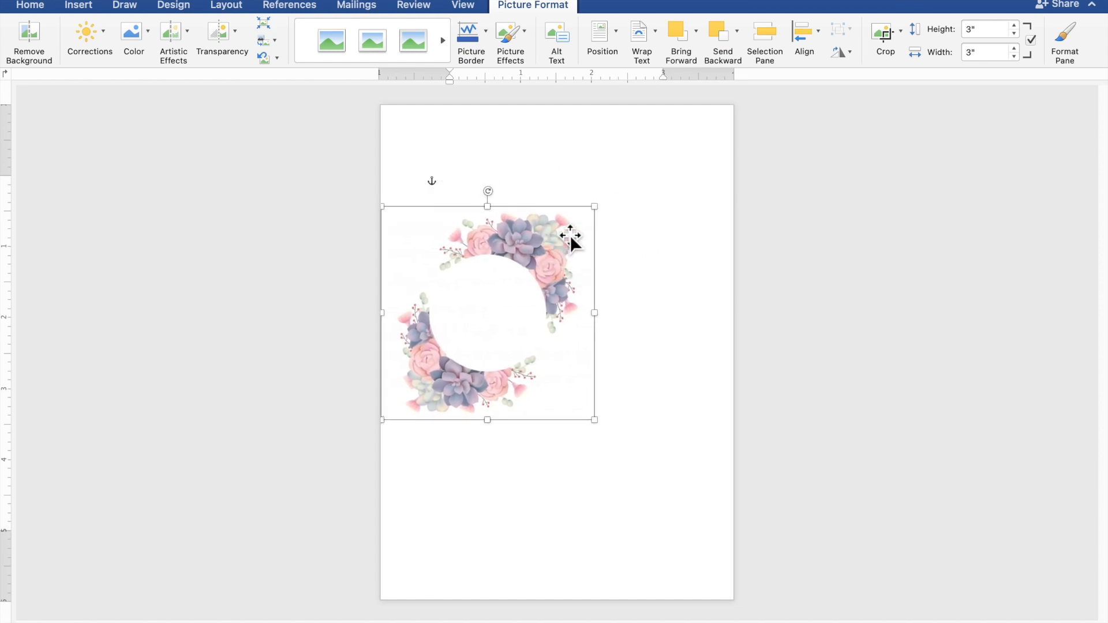
pyautogui.moveTo(601, 218); pyautogui.dragTo(694, 229)
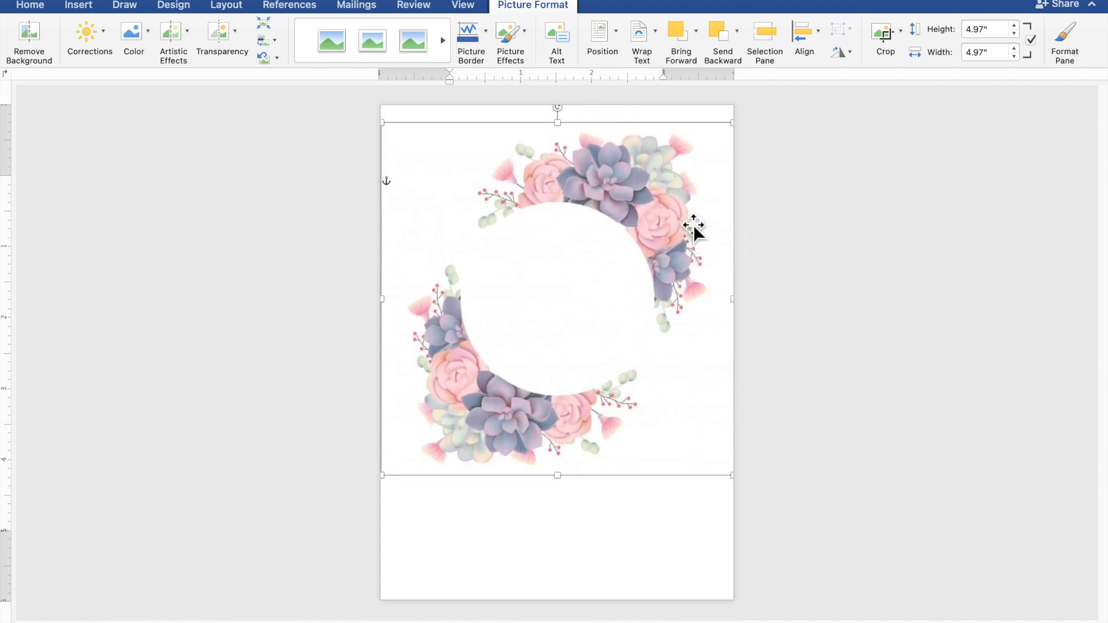
pyautogui.click(921, 261)
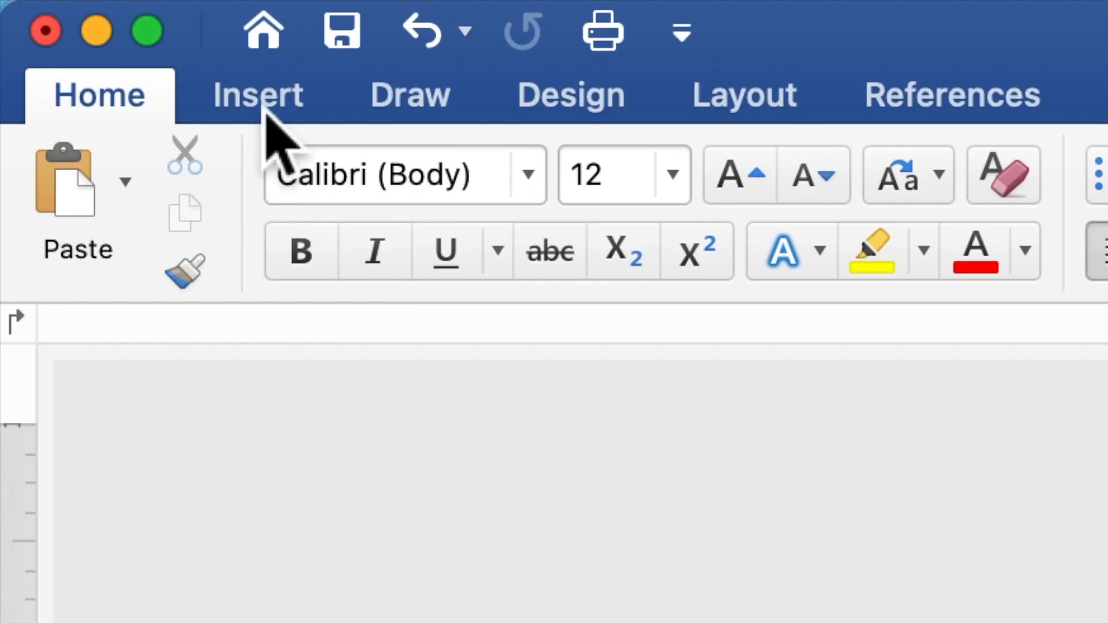
# - Draw a rectangle about 2.99 by 0.87 inches over the top of the wreath
pyautogui.click(266, 113)
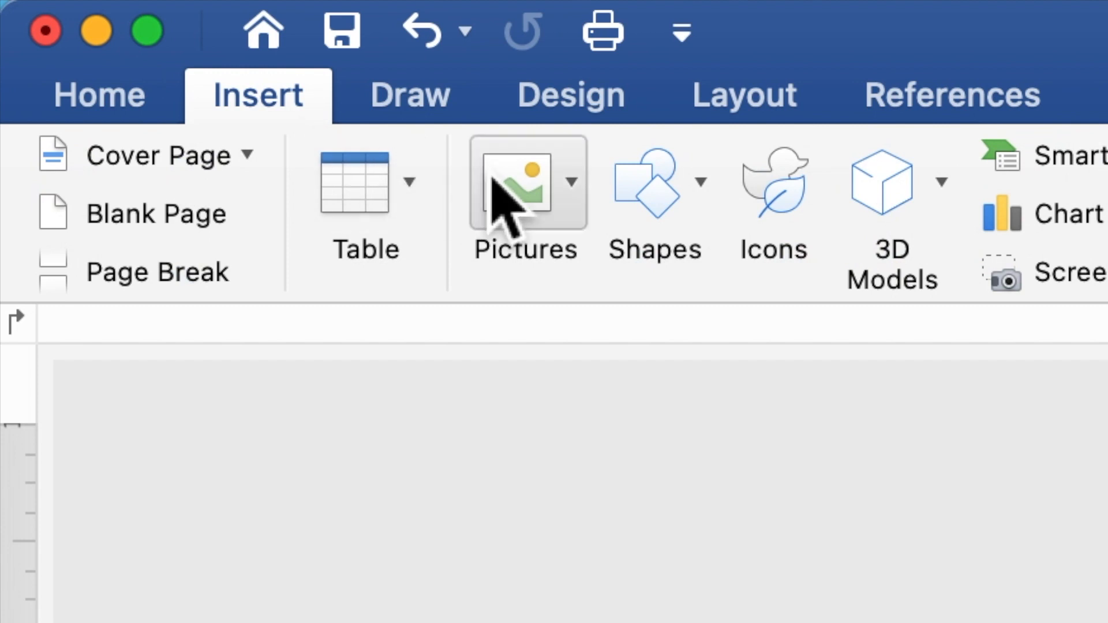
pyautogui.click(655, 222)
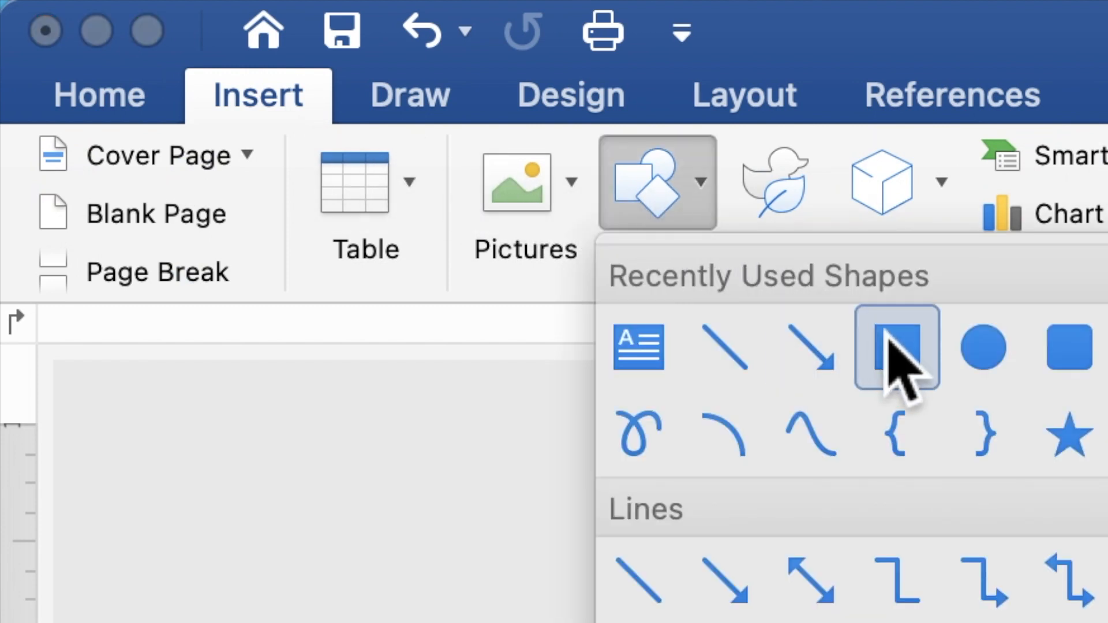
pyautogui.click(907, 358)
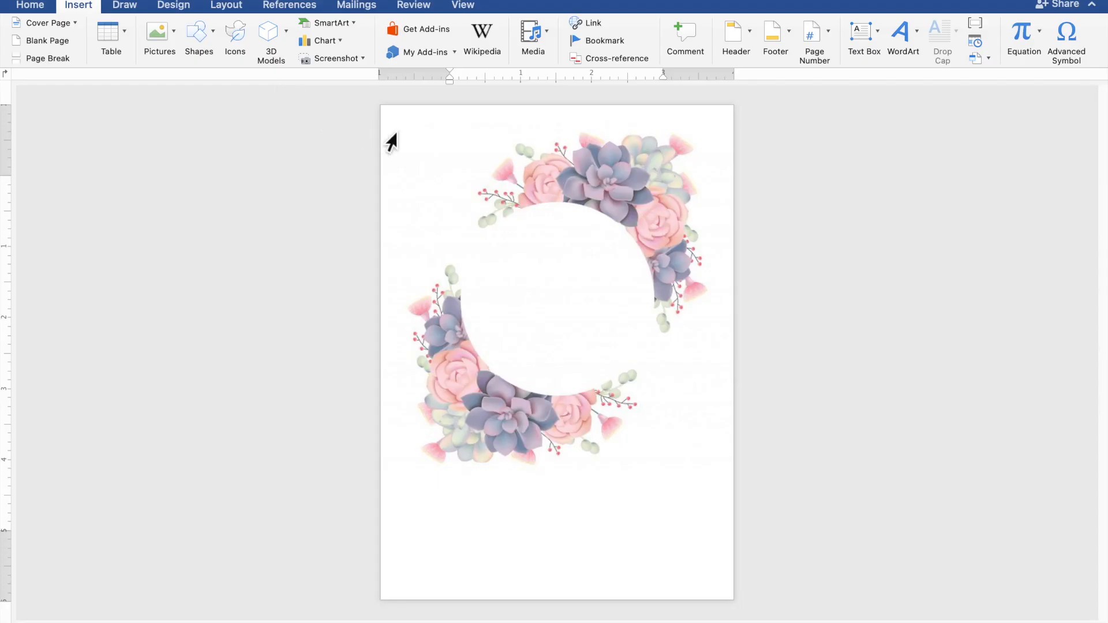
pyautogui.moveTo(402, 133)
pyautogui.mouseDown()
pyautogui.moveTo(487, 180)
pyautogui.moveTo(624, 201)
pyautogui.mouseUp()
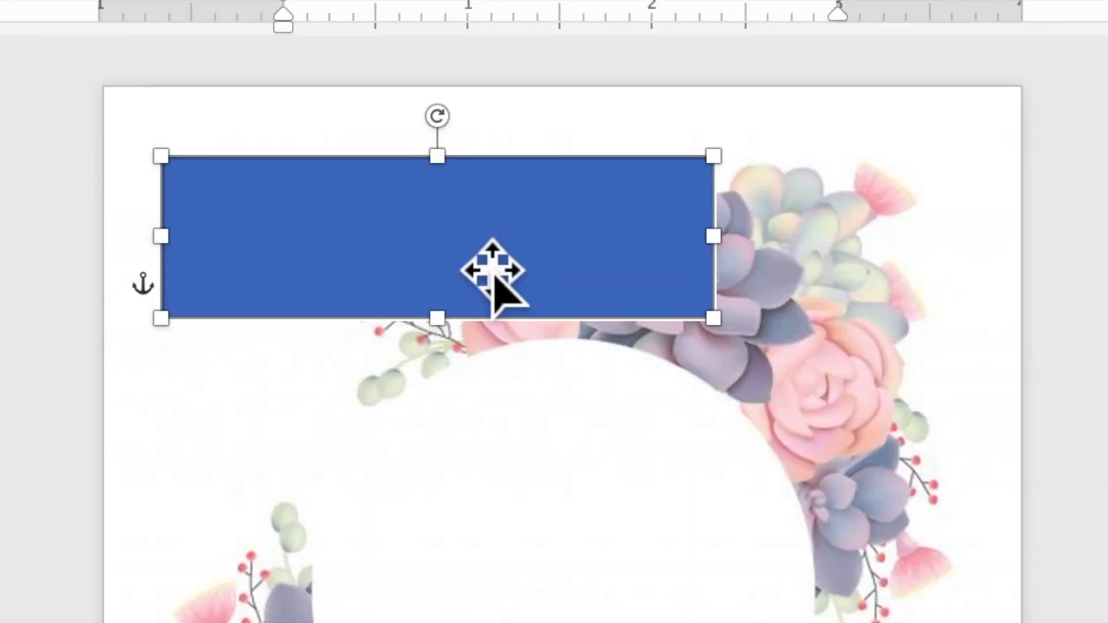
# - Add the text 'TOGETHER WITH THEIR FAMILIES' inside the blue rectangle
pyautogui.rightClick(473, 243)
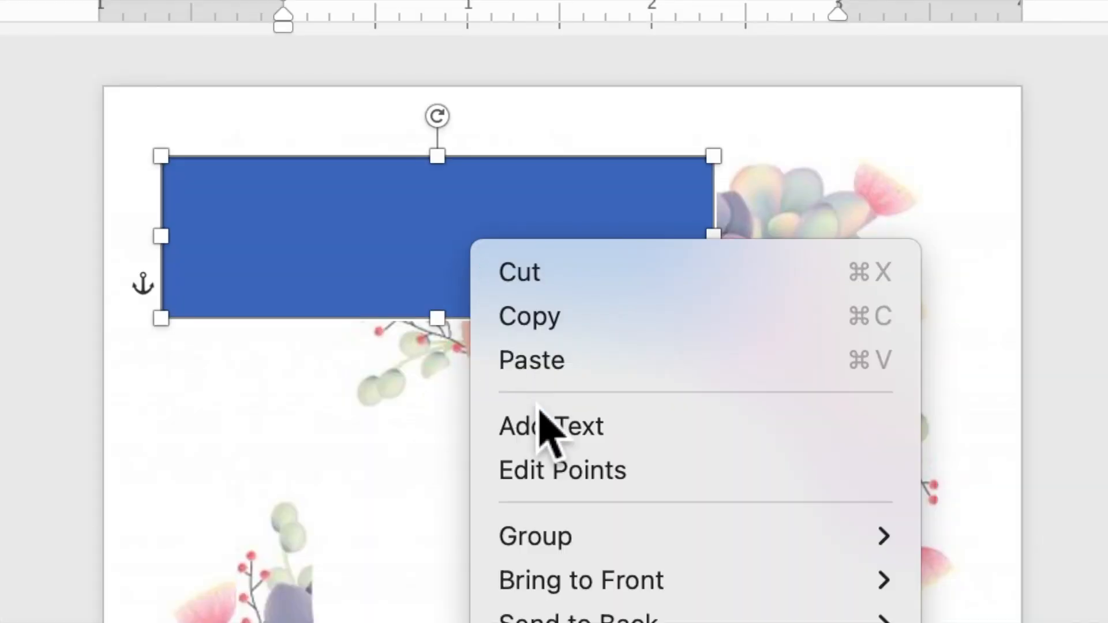
pyautogui.click(544, 442)
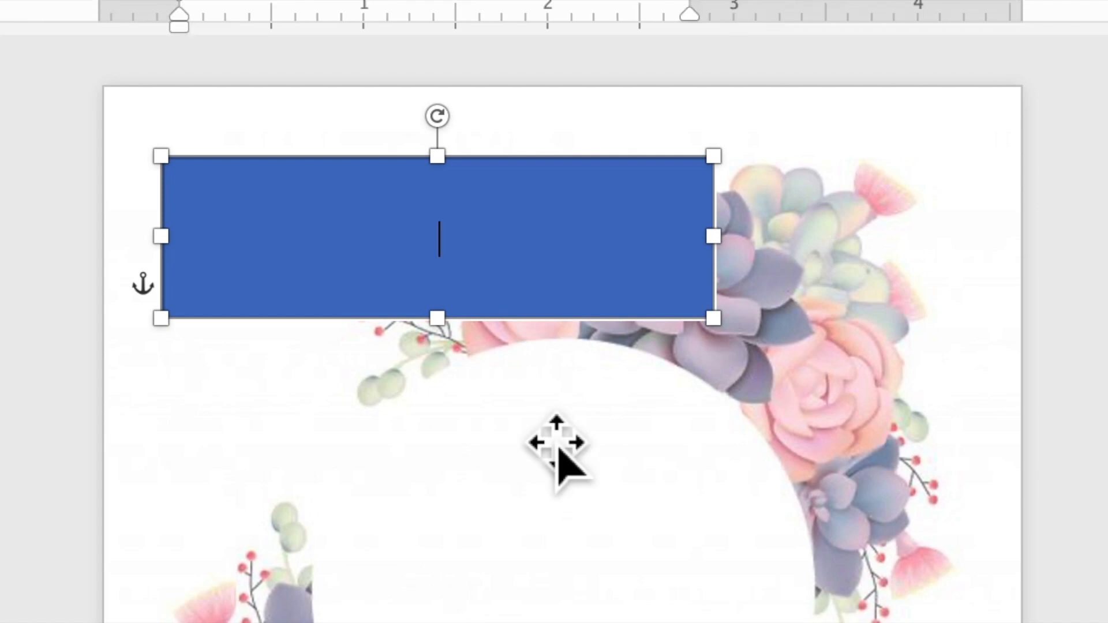
pyautogui.scroll(5, 555, 242)
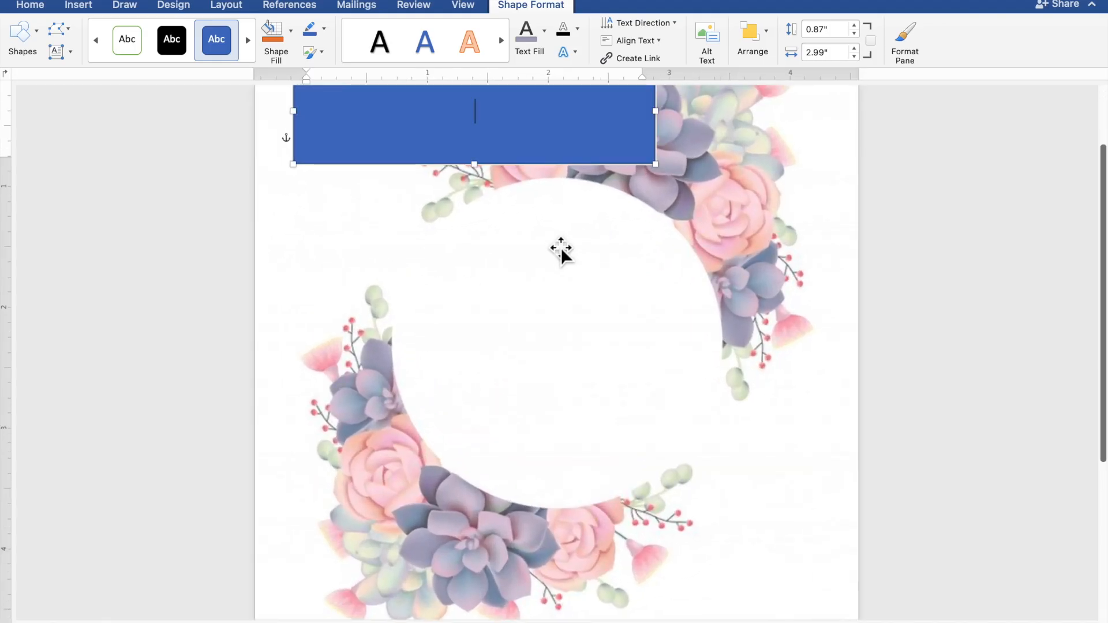
pyautogui.scroll(2, 561, 247)
pyautogui.scroll(2, 561, 247)
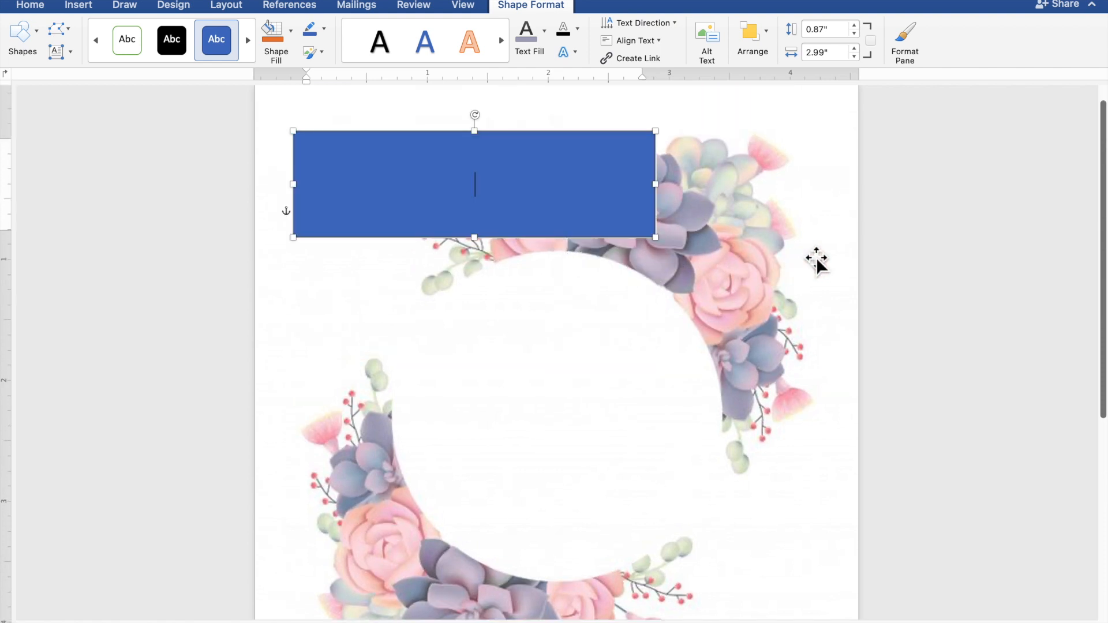
pyautogui.write('TO')
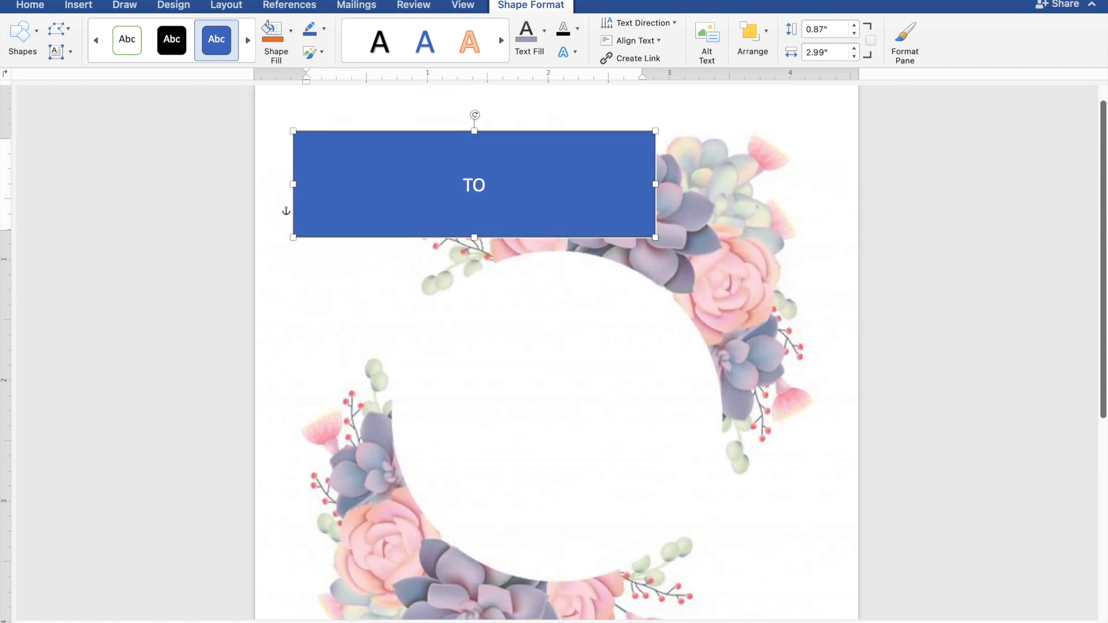
pyautogui.write('GETHER W')
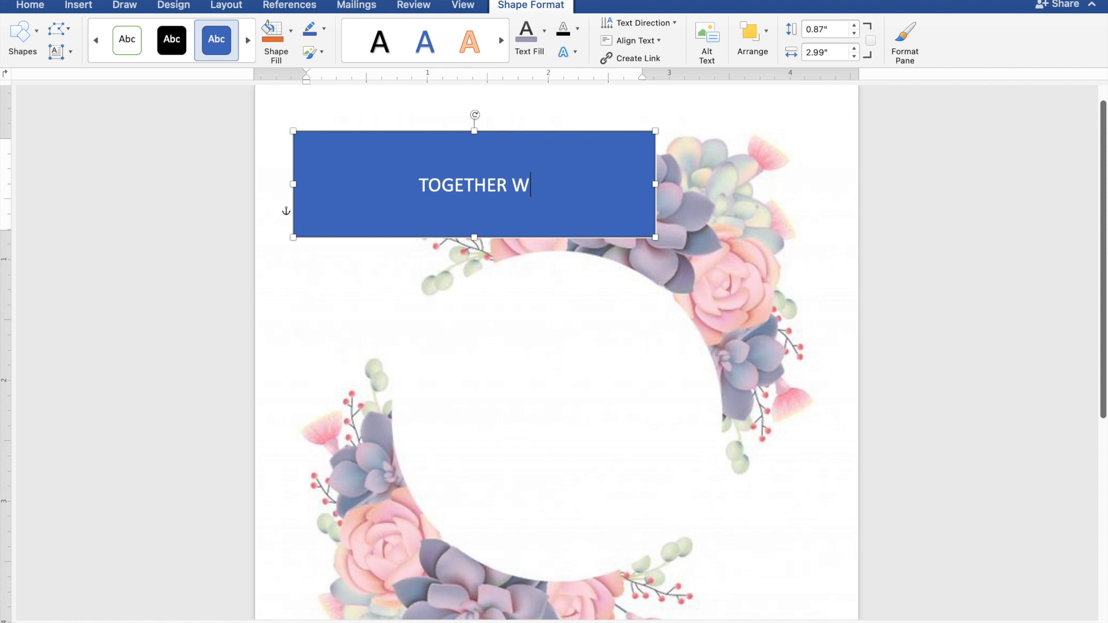
pyautogui.write('ITH')
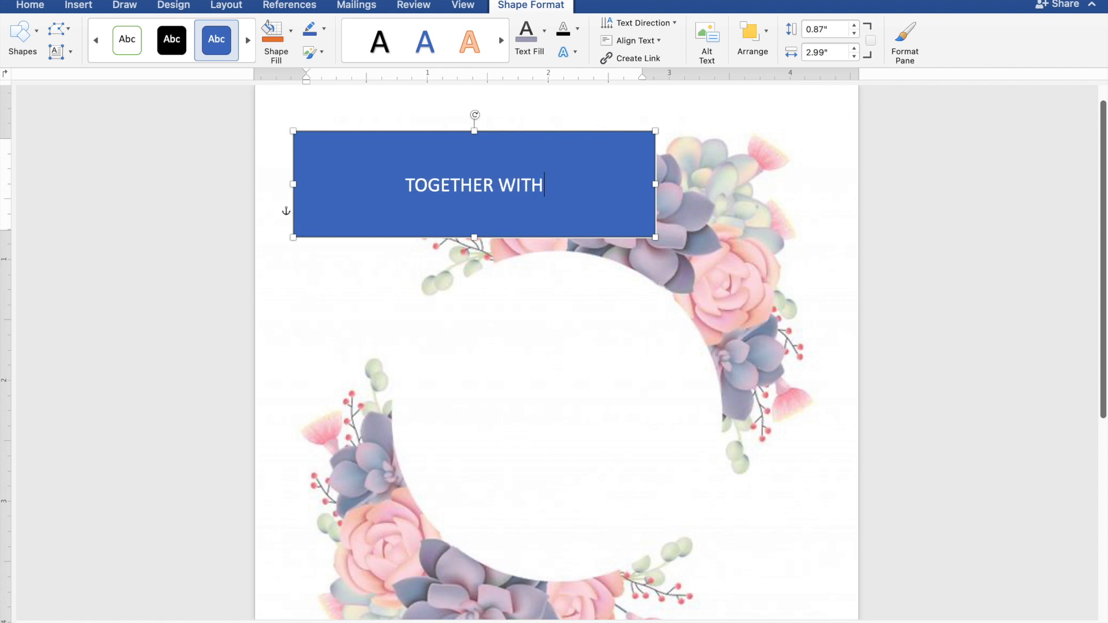
pyautogui.write(' THE')
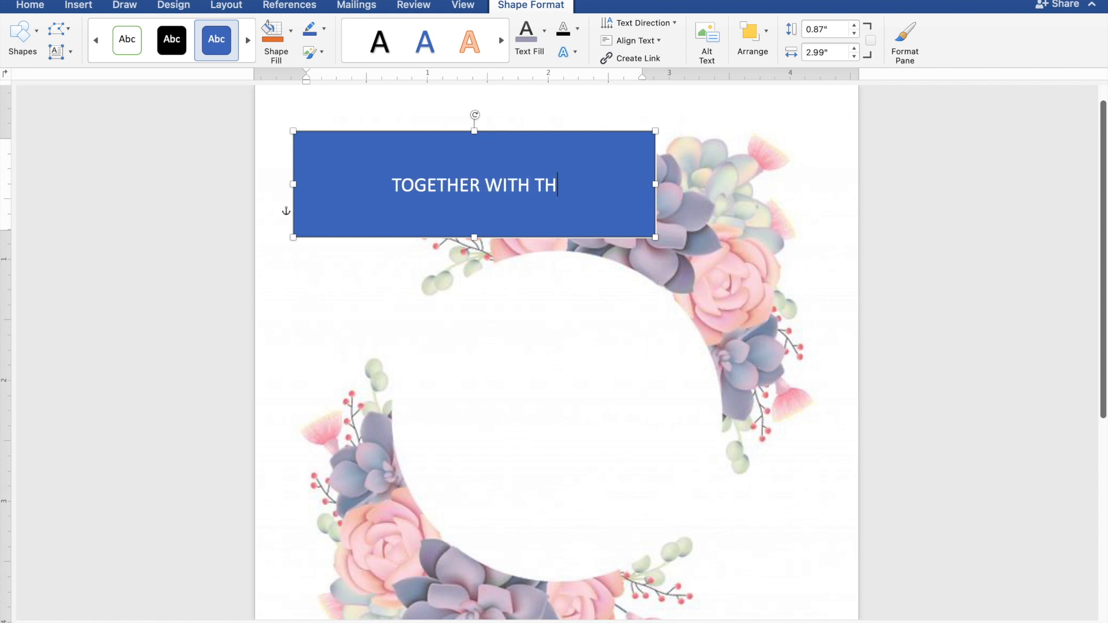
pyautogui.write('IR')
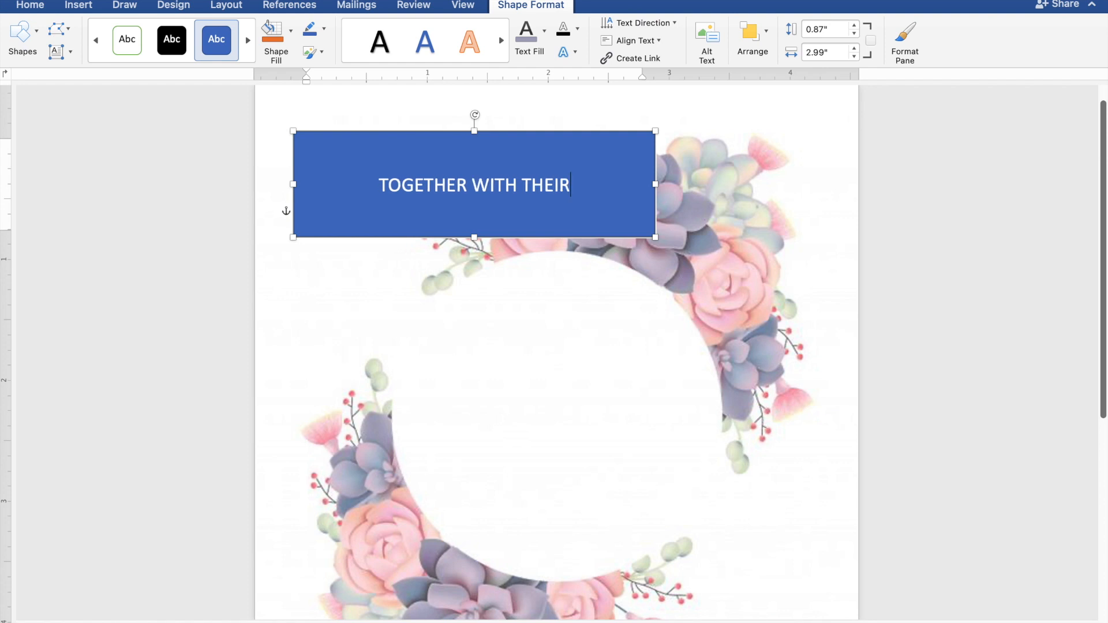
pyautogui.write(' FA')
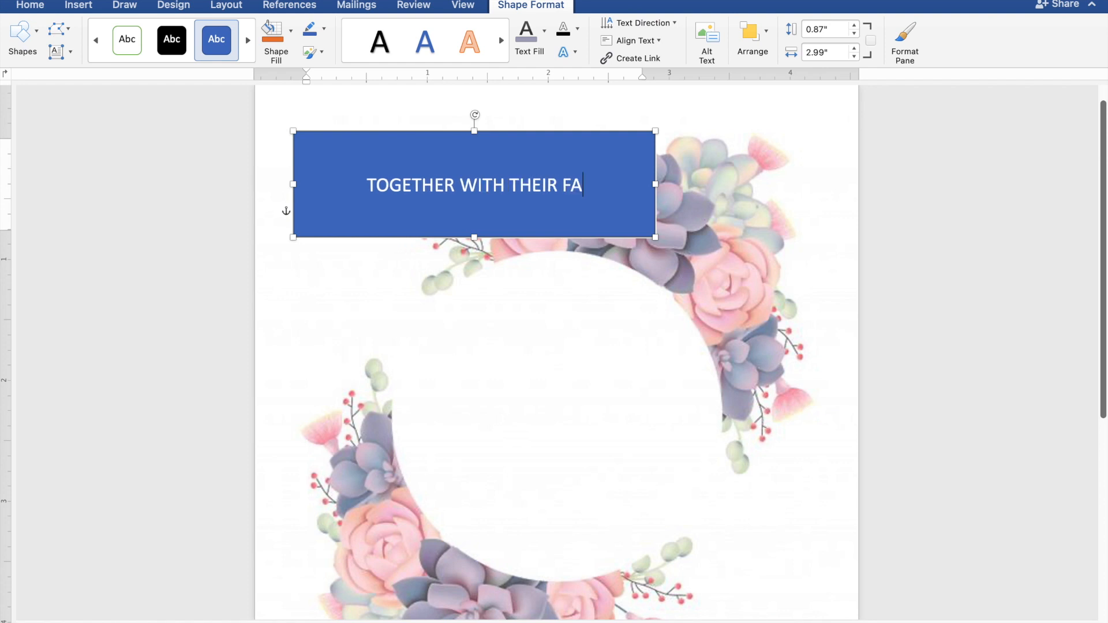
pyautogui.write('MIL')
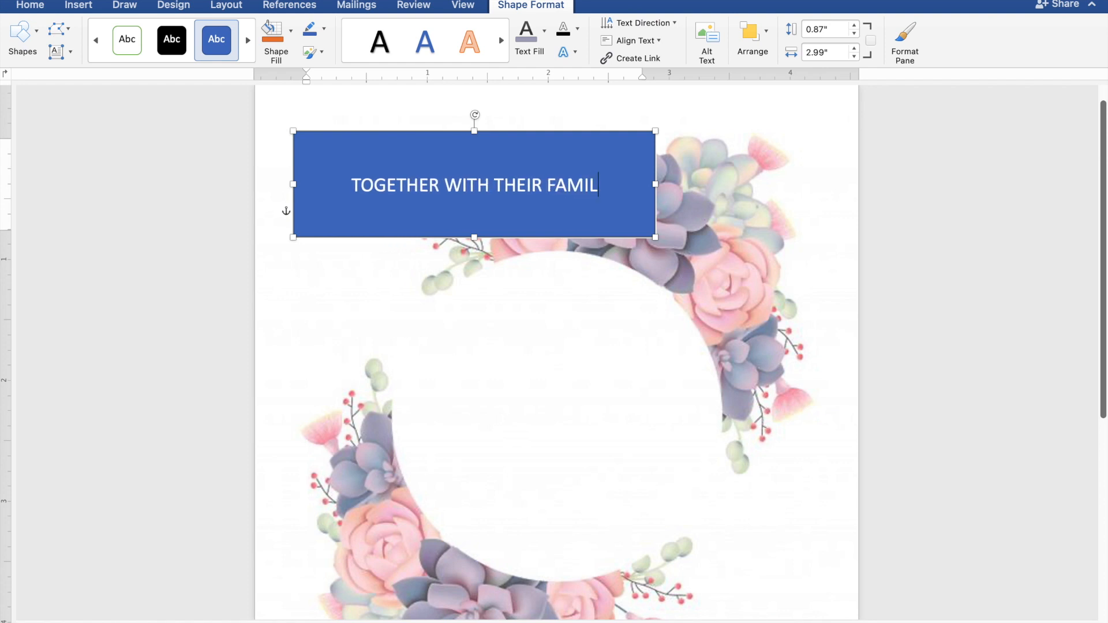
pyautogui.write('IES')
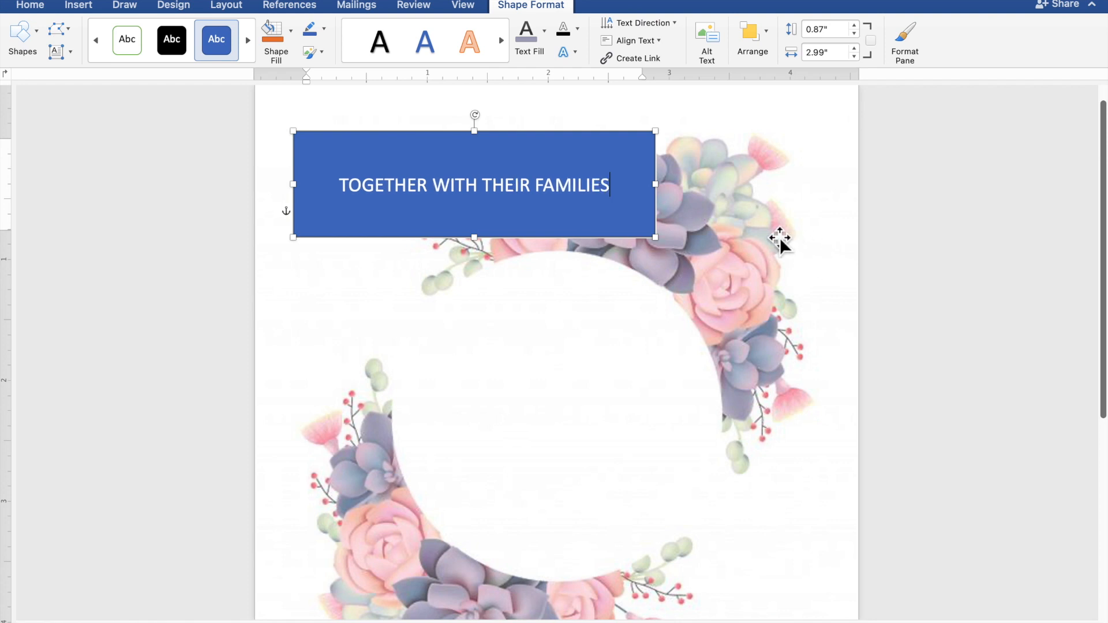
# - Give the rectangle no fill and no outline, and colour its text the recent grey-purple
pyautogui.moveTo(637, 193); pyautogui.dragTo(382, 194)
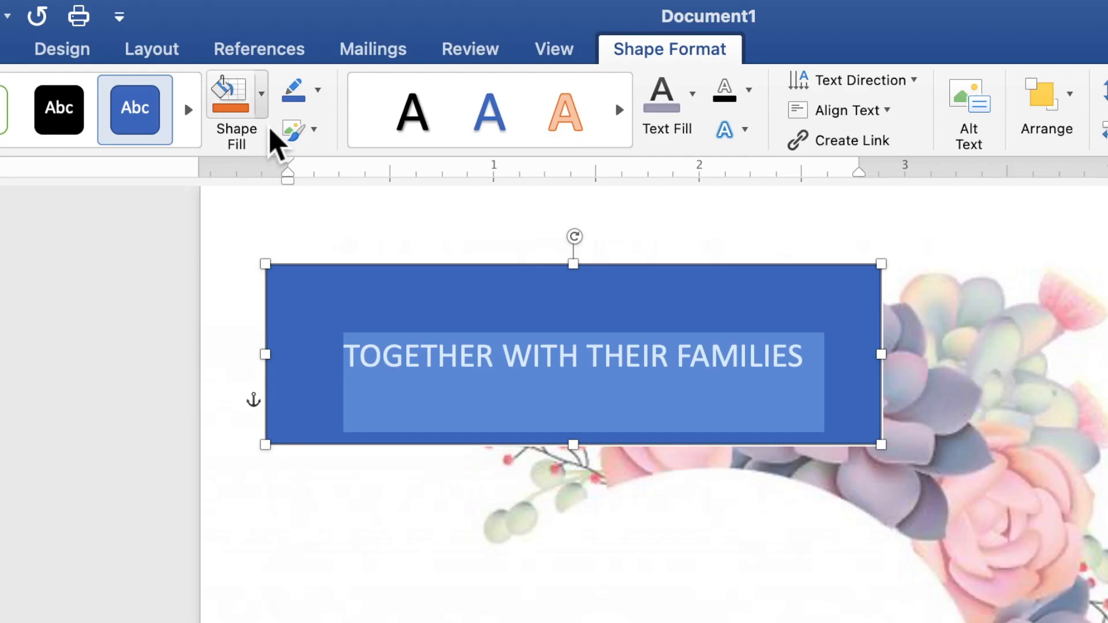
pyautogui.click(263, 111)
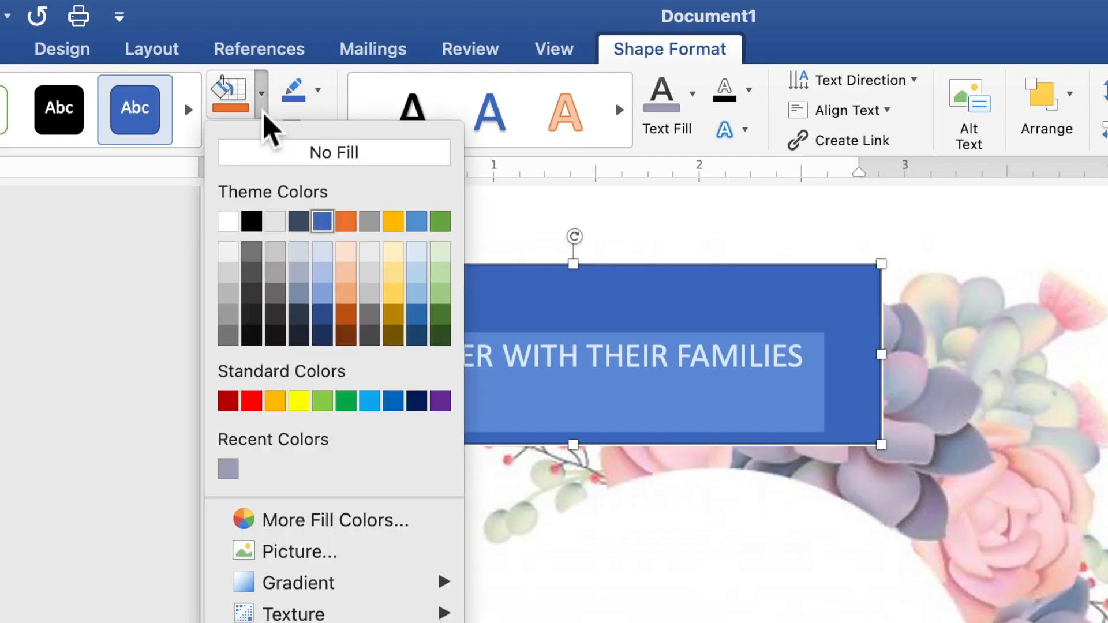
pyautogui.click(277, 167)
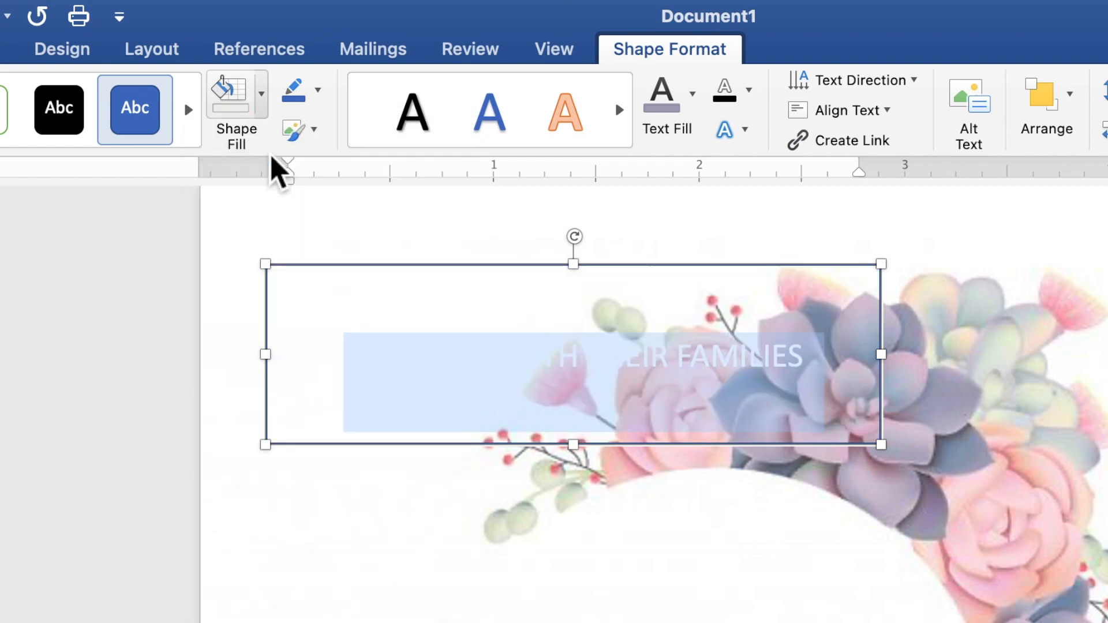
pyautogui.click(318, 91)
pyautogui.click(332, 145)
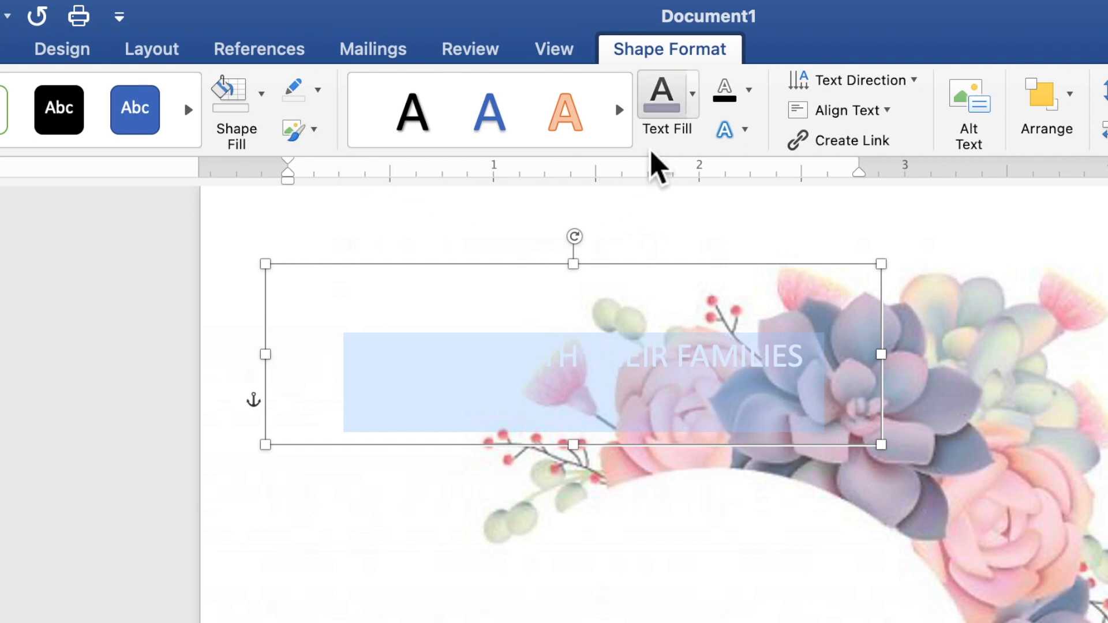
pyautogui.click(693, 109)
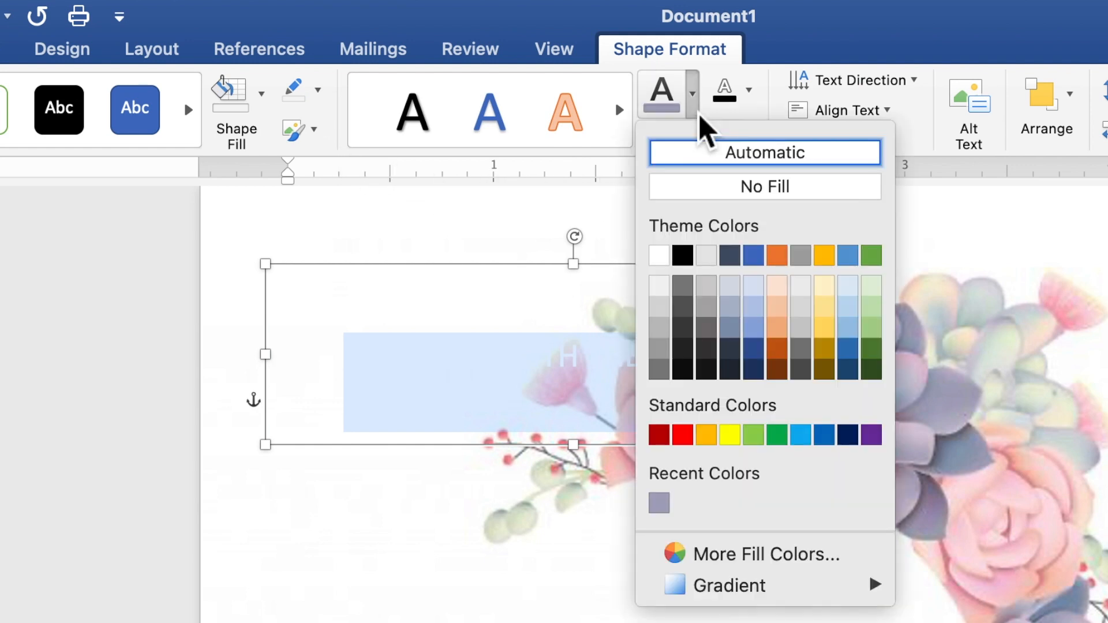
pyautogui.click(666, 506)
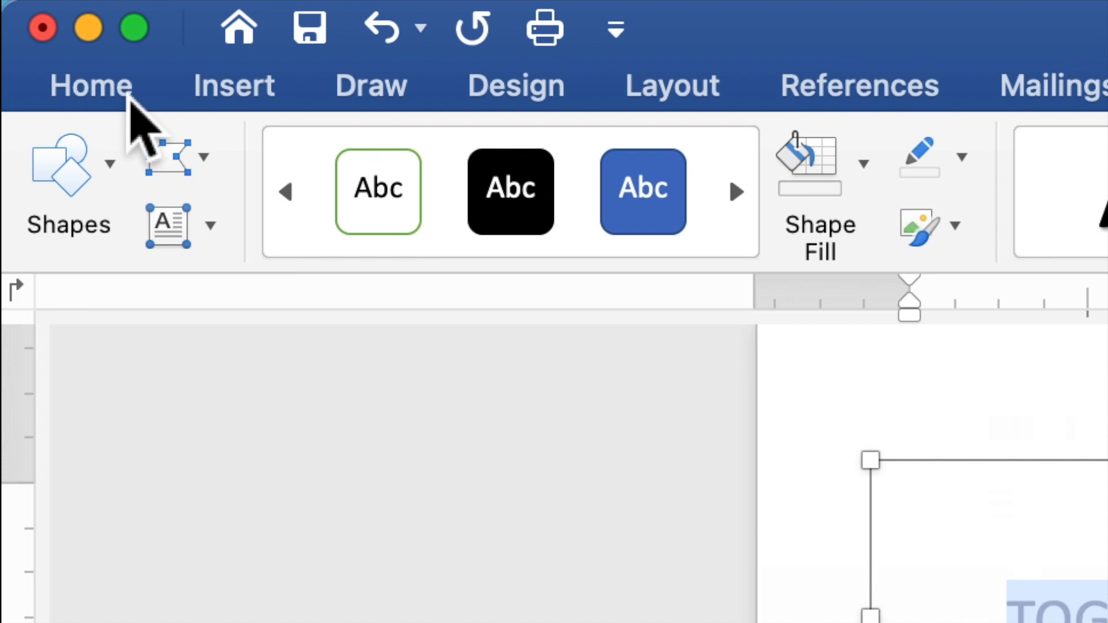
# - Format 'TOGETHER WITH THEIR FAMILIES' in Times New Roman at 10 pt
pyautogui.click(115, 87)
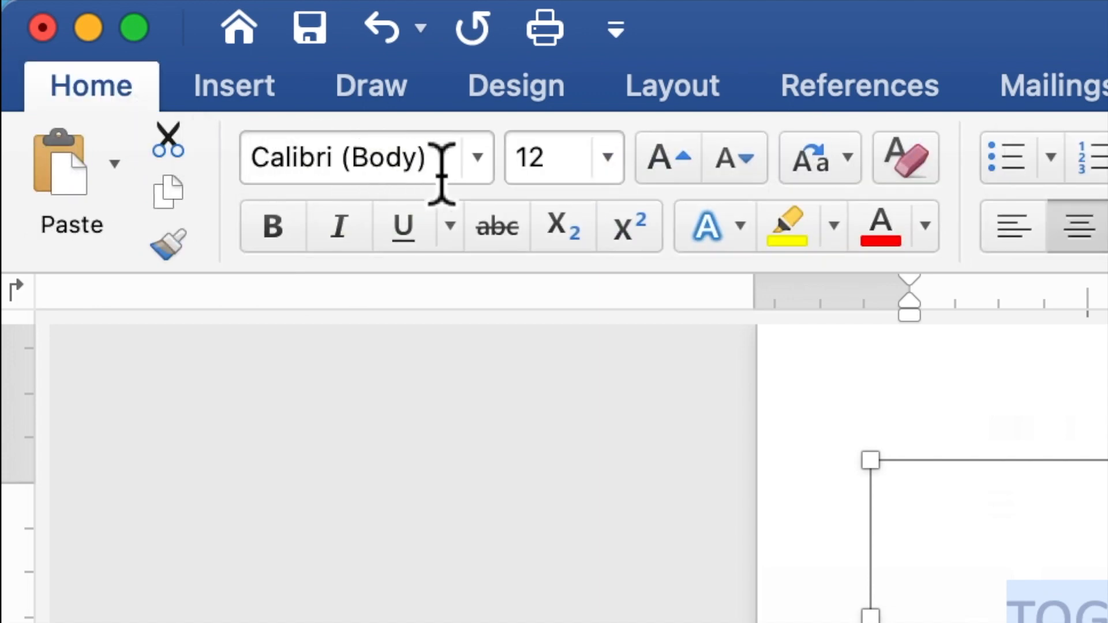
pyautogui.click(478, 157)
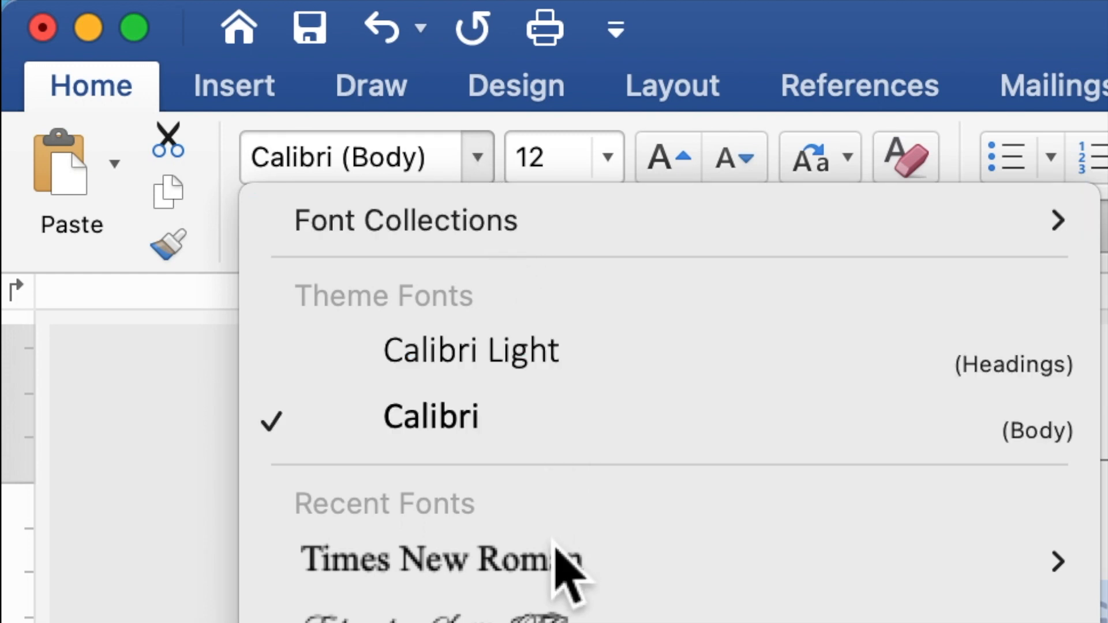
pyautogui.click(554, 563)
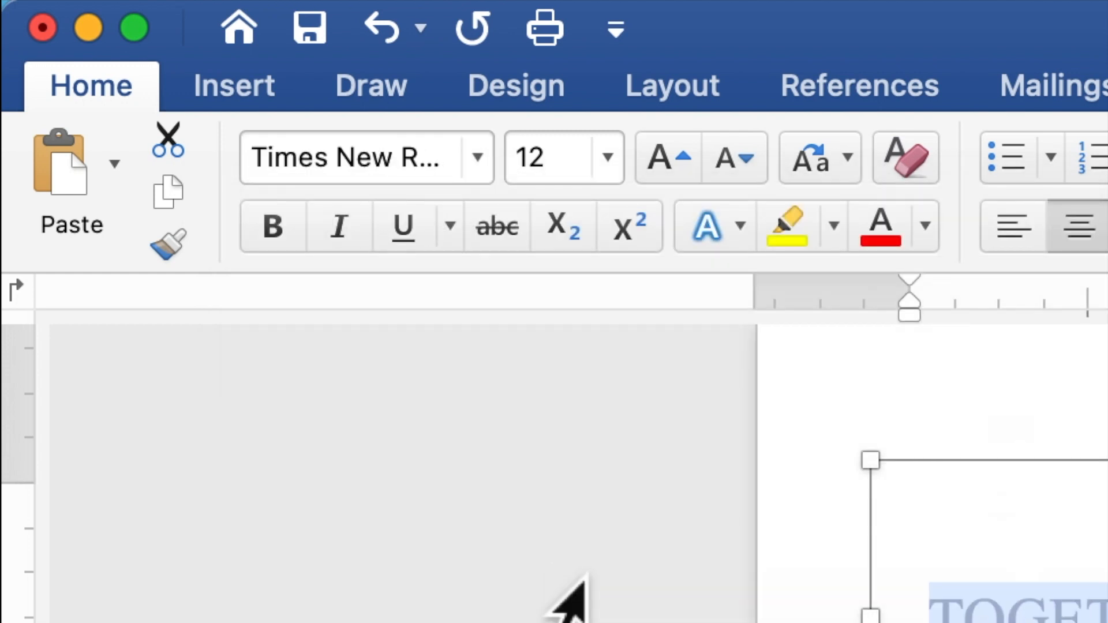
pyautogui.click(554, 164)
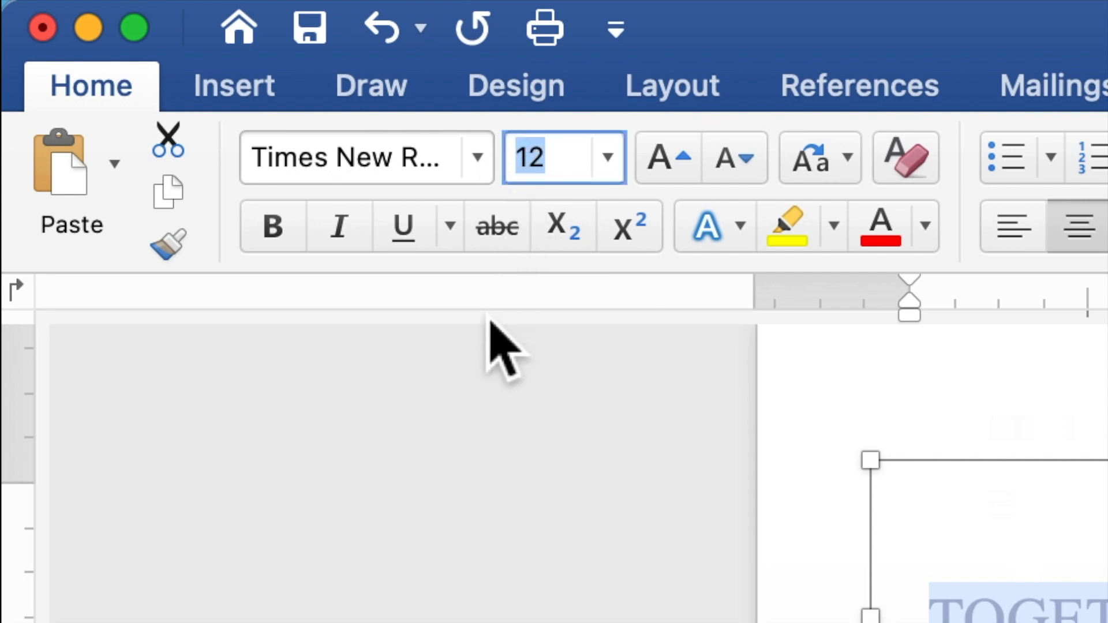
pyautogui.write('10')
pyautogui.press('Return')
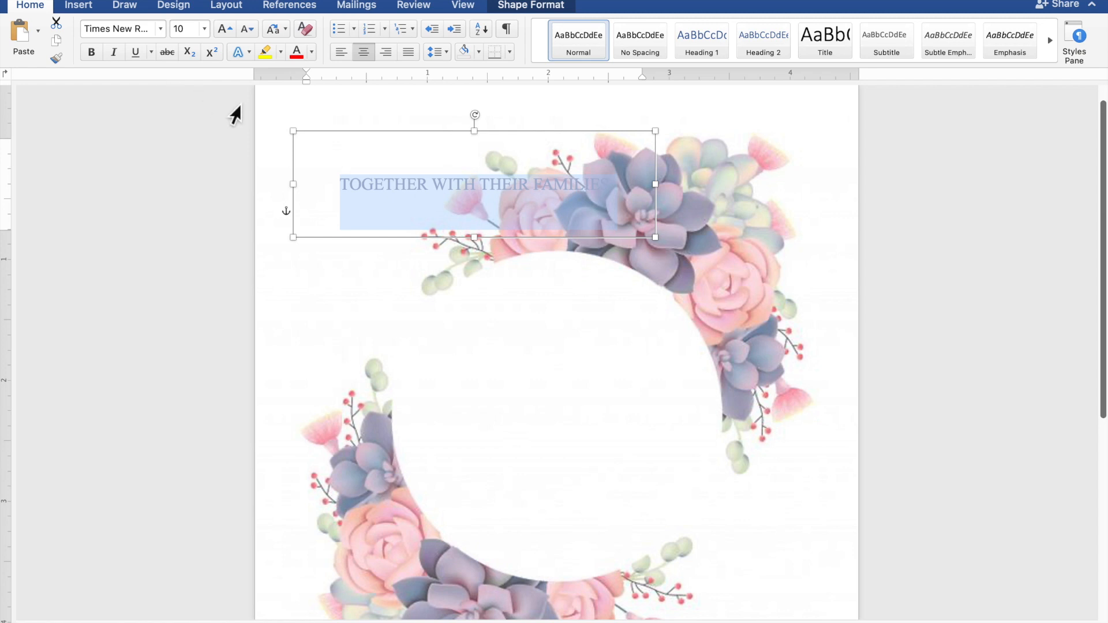
pyautogui.click(482, 137)
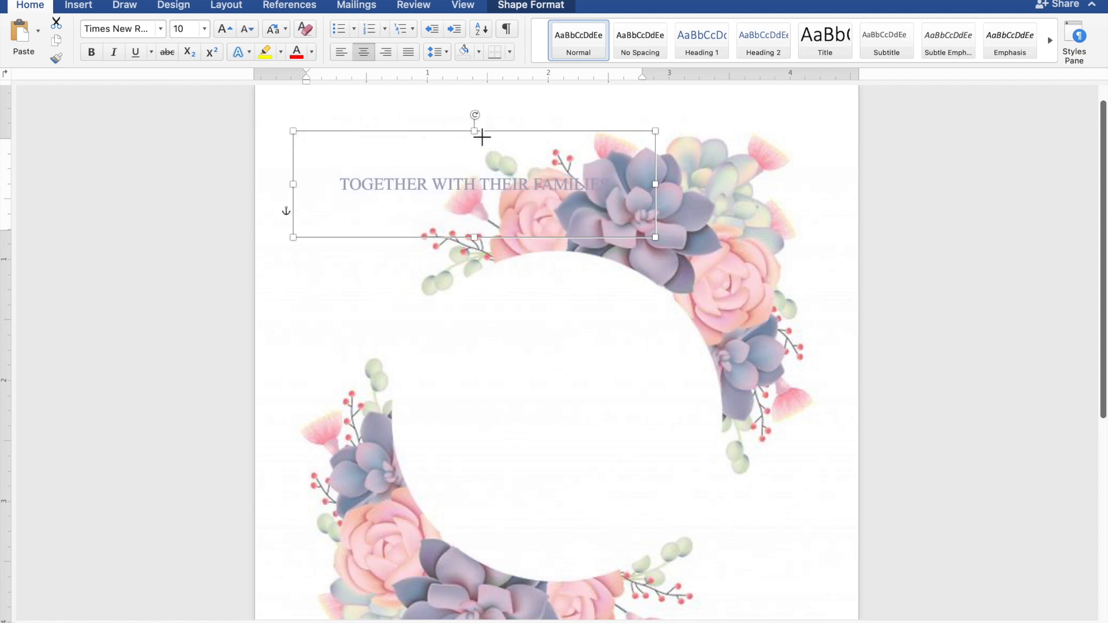
# - Shorten the text box from its top edge, then copy and paste a duplicate of it
pyautogui.moveTo(483, 158); pyautogui.dragTo(412, 132)
pyautogui.scroll(1, 441, 223)
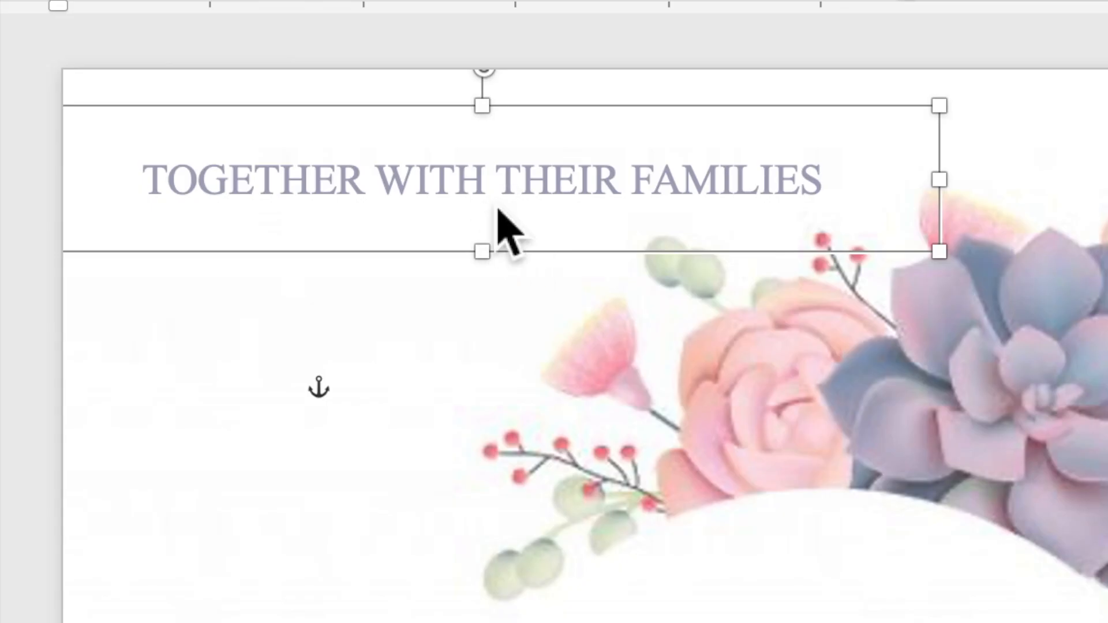
pyautogui.rightClick(498, 212)
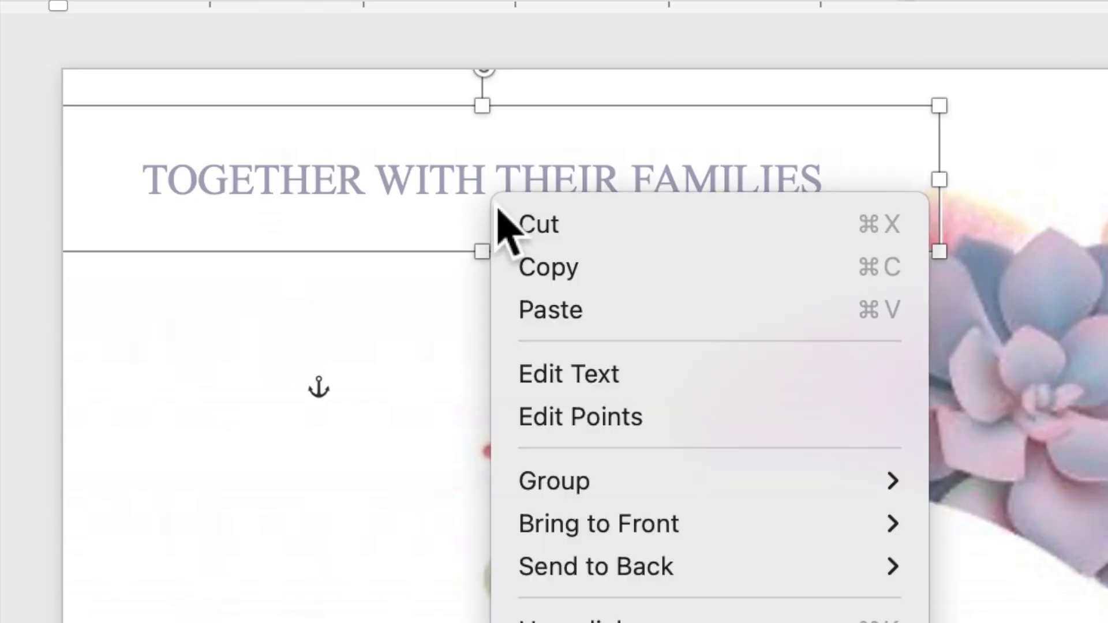
pyautogui.click(534, 266)
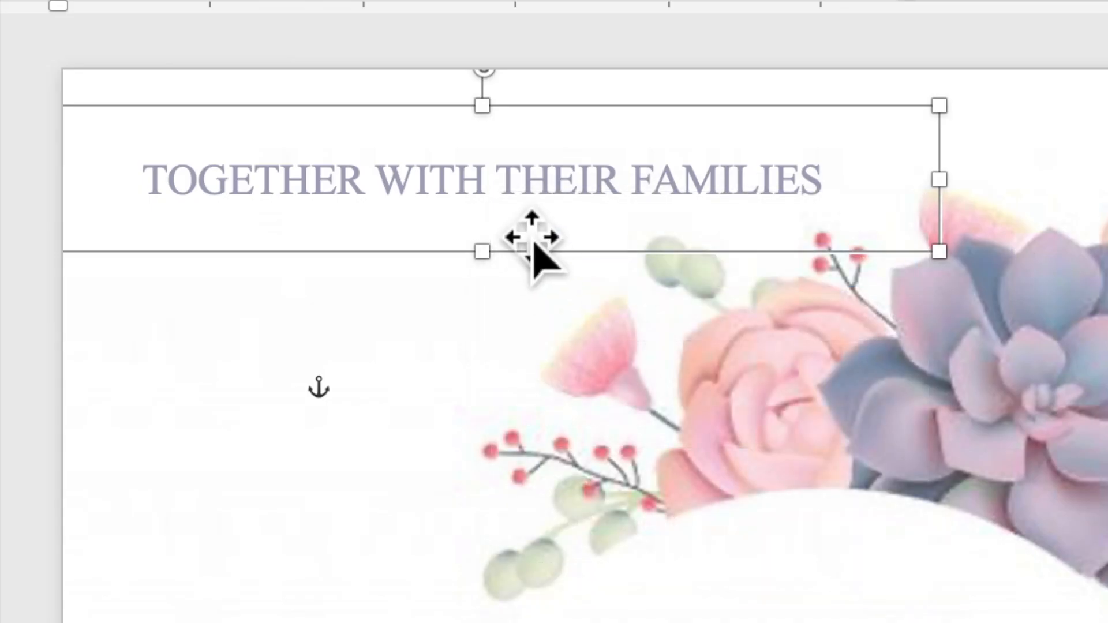
pyautogui.rightClick(507, 189)
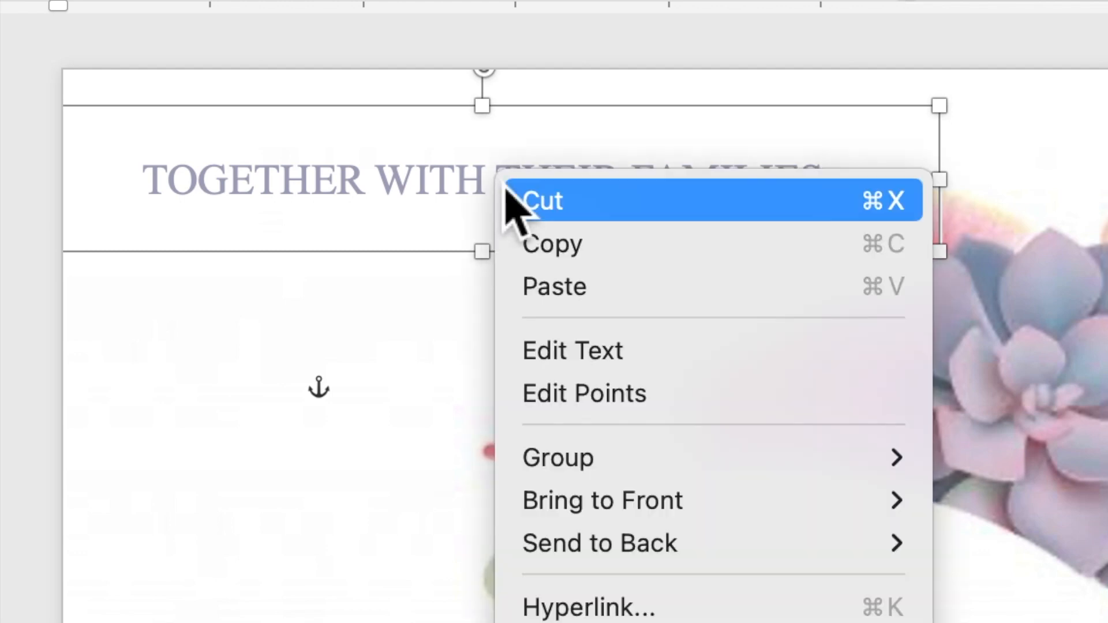
pyautogui.click(549, 289)
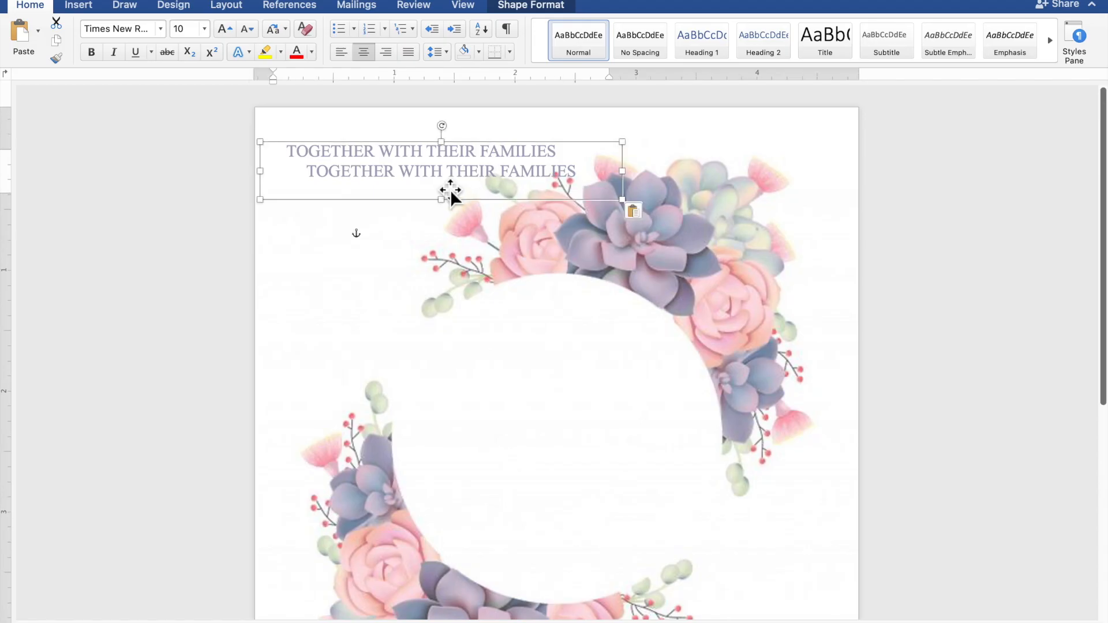
# - Move the duplicate box into the wreath's open centre and select its text
pyautogui.moveTo(449, 183); pyautogui.dragTo(556, 562)
pyautogui.click(717, 459)
pyautogui.moveTo(671, 460); pyautogui.dragTo(448, 461)
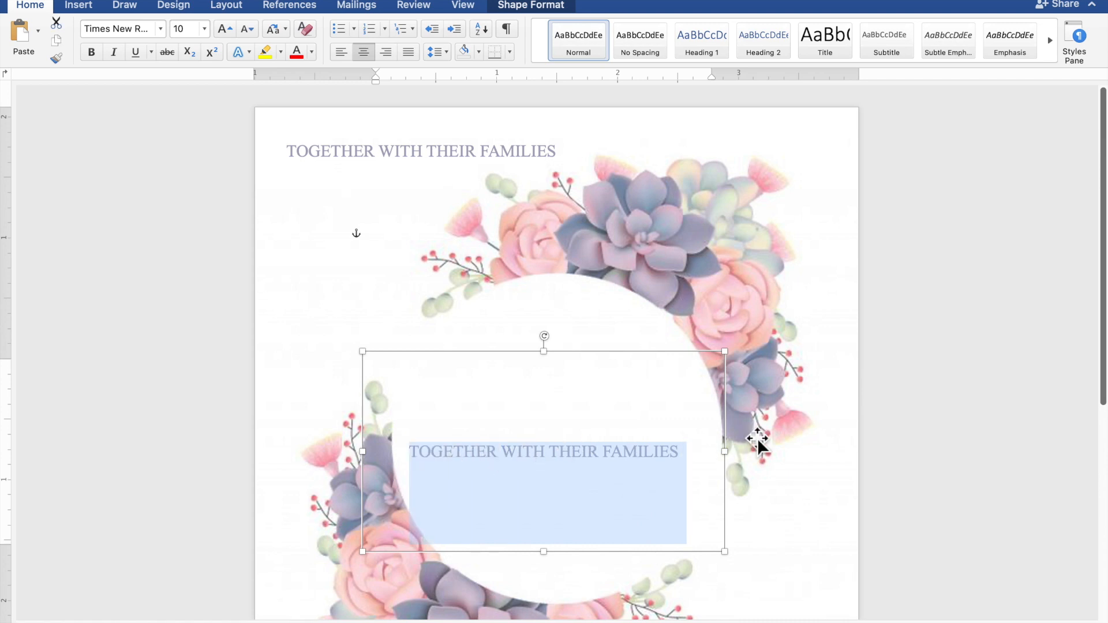
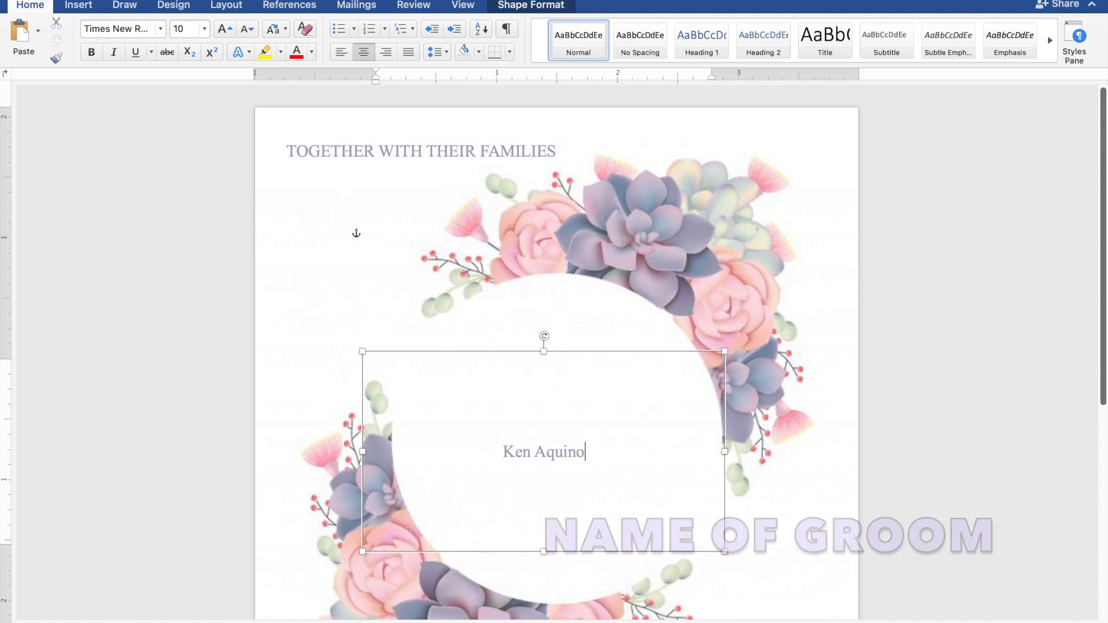
# - Replace the text with the groom's name, AND, and the bride's name on three lines
pyautogui.press('Return')
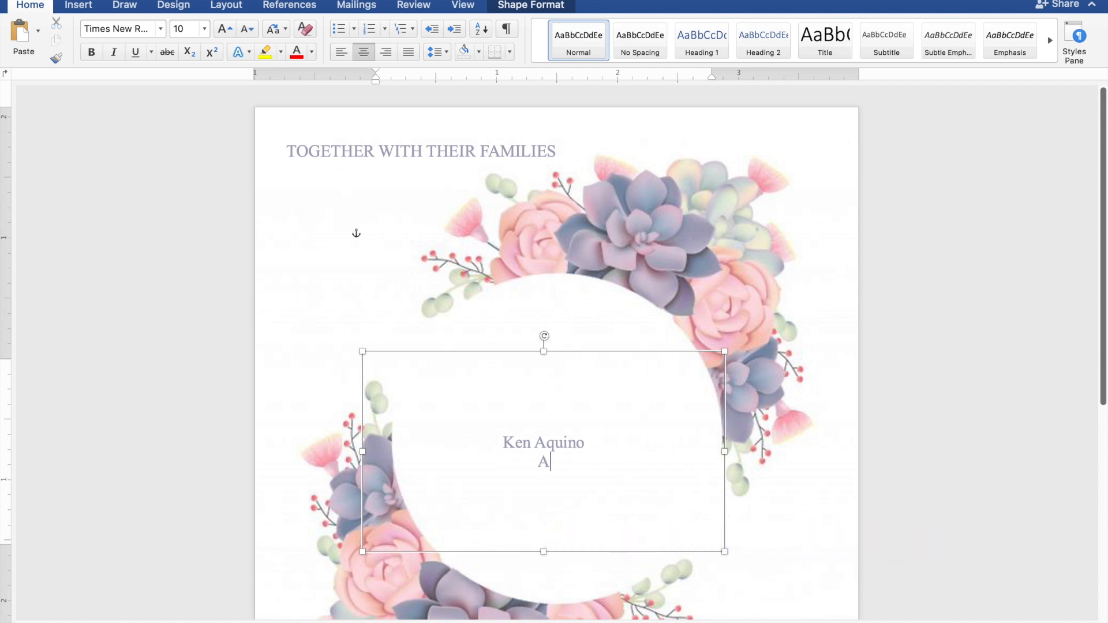
pyautogui.write('AND')
pyautogui.press('Return')
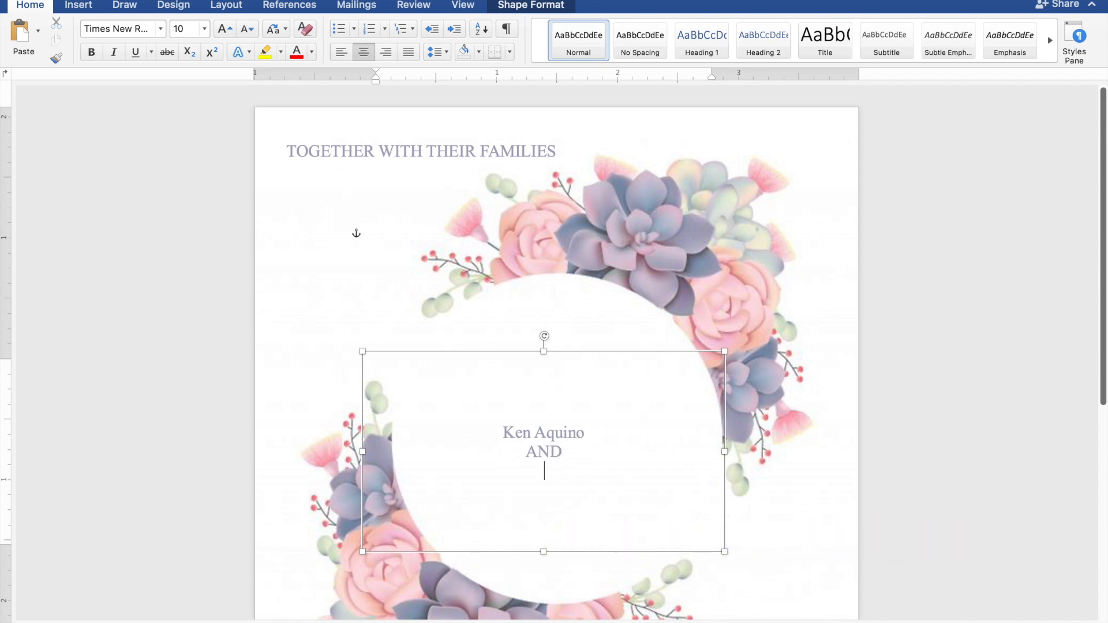
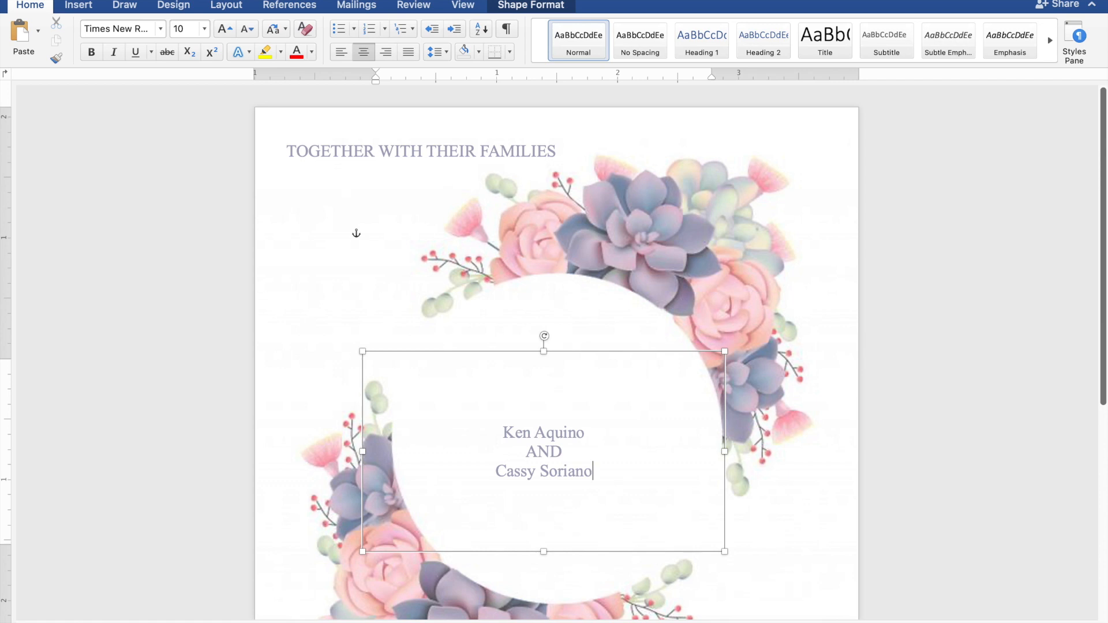
# - Set the two name lines in Edwardian Script ITC at 40 pt
pyautogui.moveTo(617, 479); pyautogui.dragTo(531, 479)
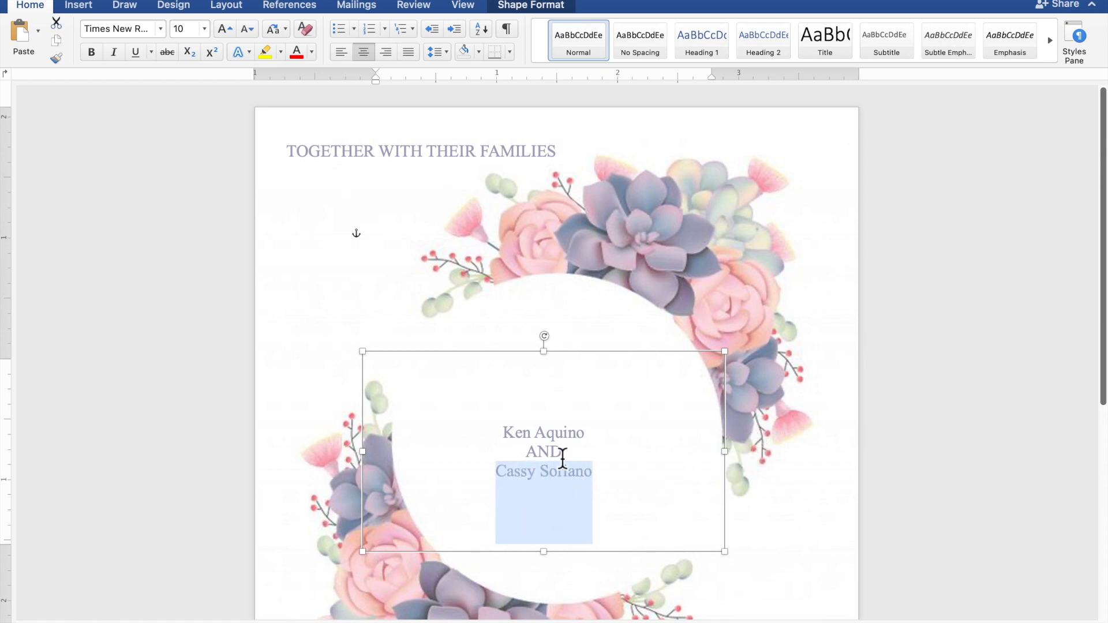
pyautogui.moveTo(581, 440); pyautogui.dragTo(515, 443)
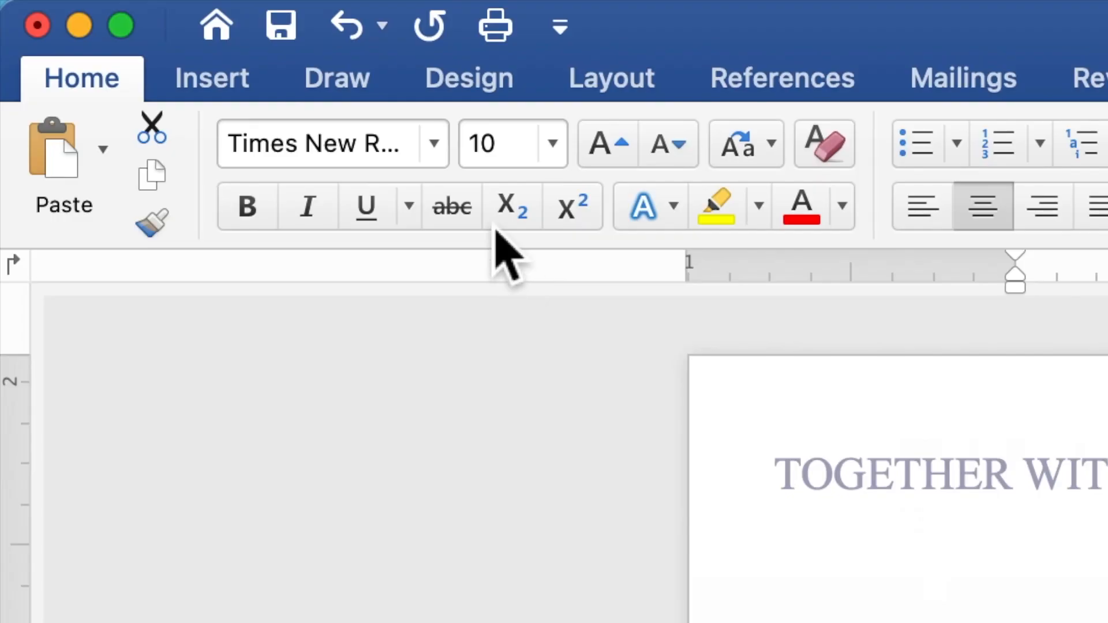
pyautogui.click(443, 154)
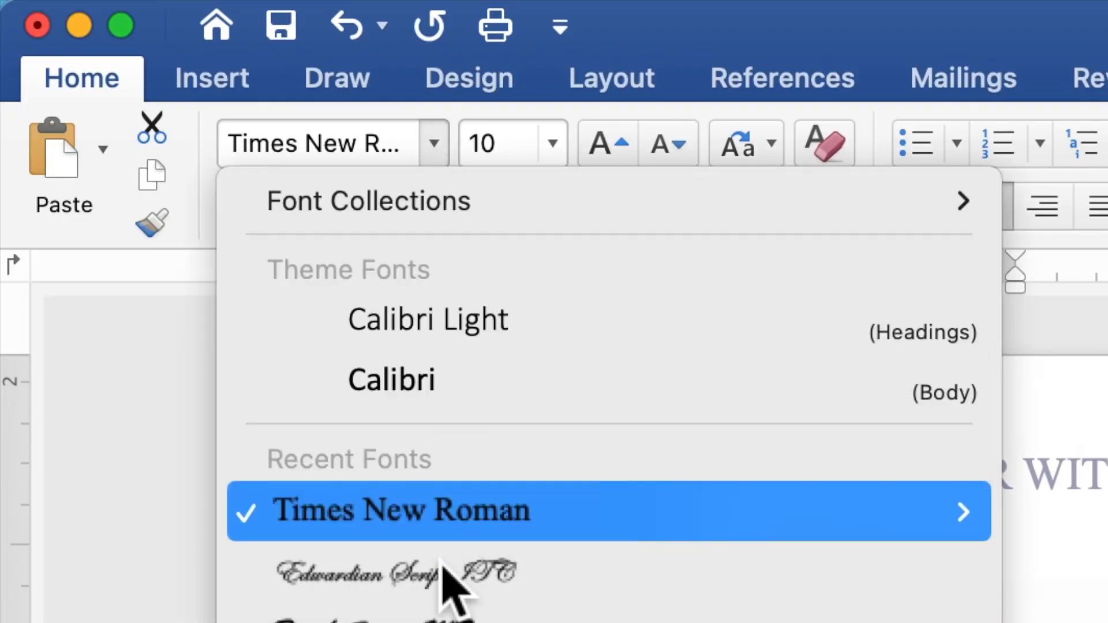
pyautogui.click(441, 582)
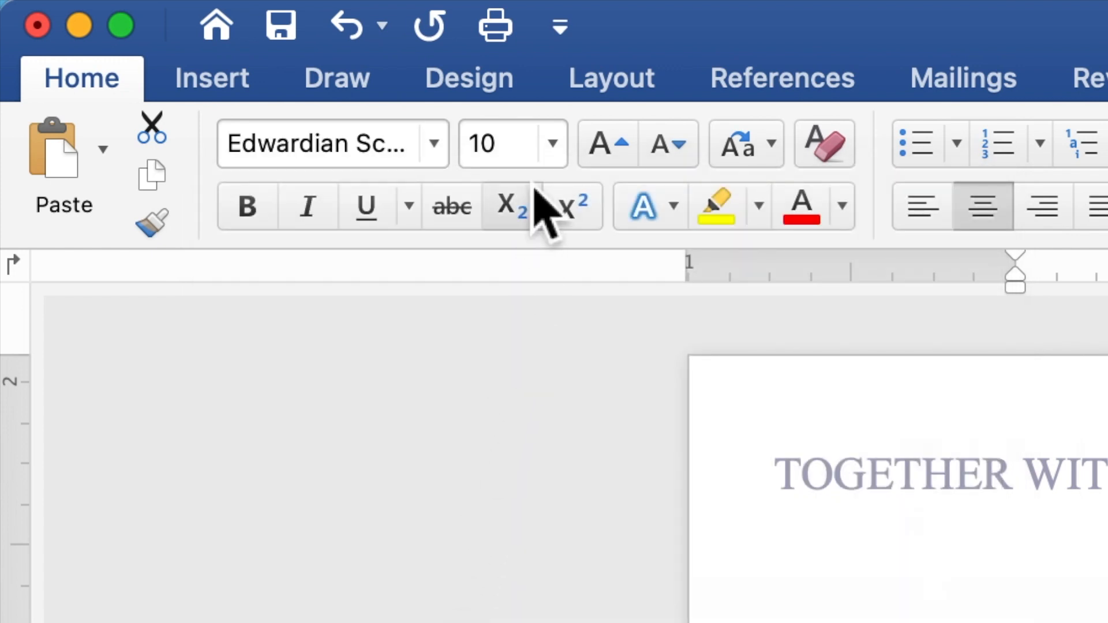
pyautogui.click(520, 155)
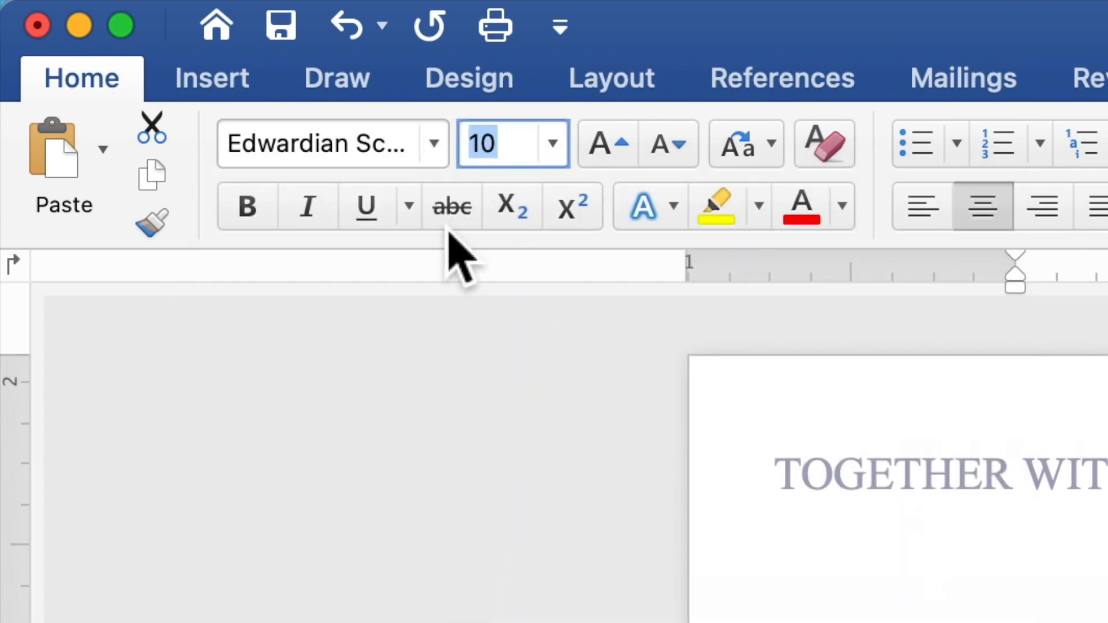
pyautogui.write('40')
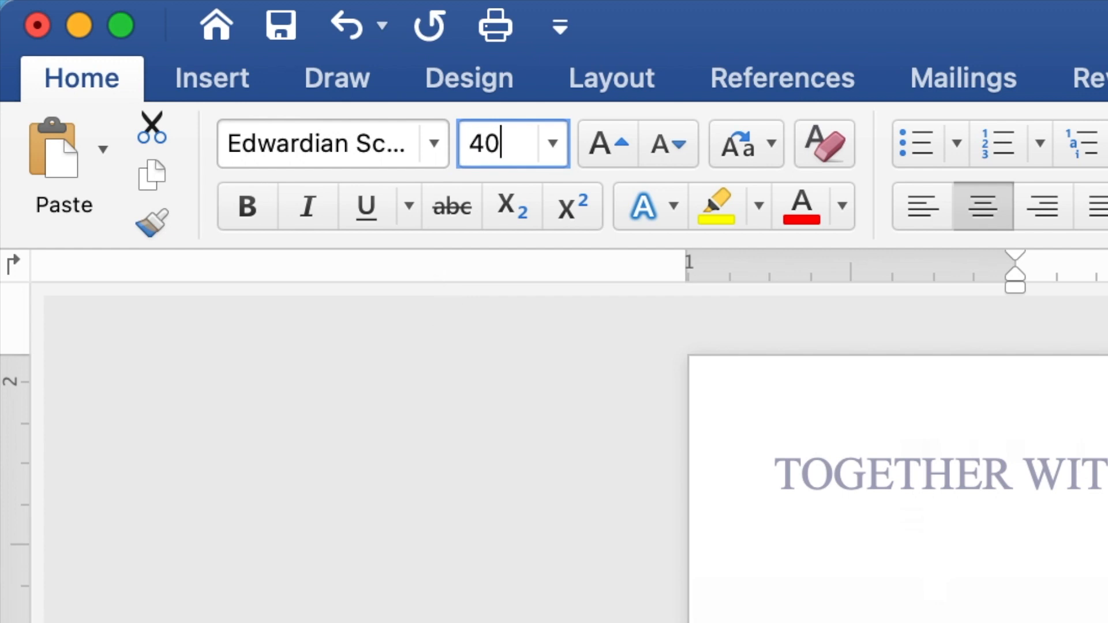
pyautogui.press('Return')
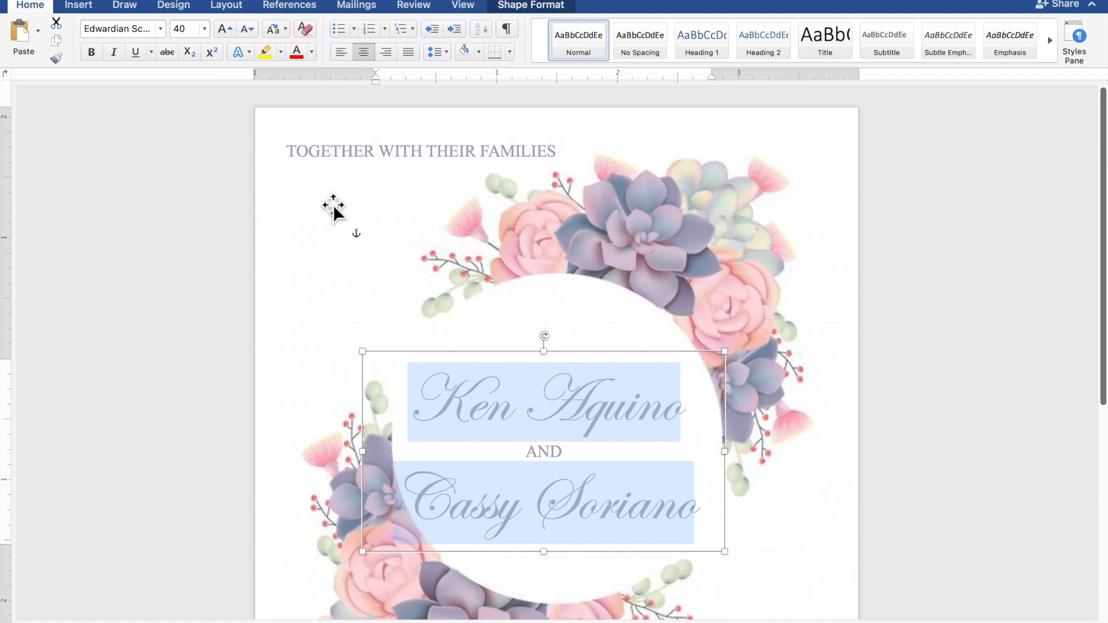
# - Nudge the names box slightly, then copy and paste another TOGETHER WITH THEIR FAMILIES box
pyautogui.moveTo(566, 353)
pyautogui.mouseDown()
pyautogui.moveTo(583, 353)
pyautogui.moveTo(576, 340)
pyautogui.mouseUp()
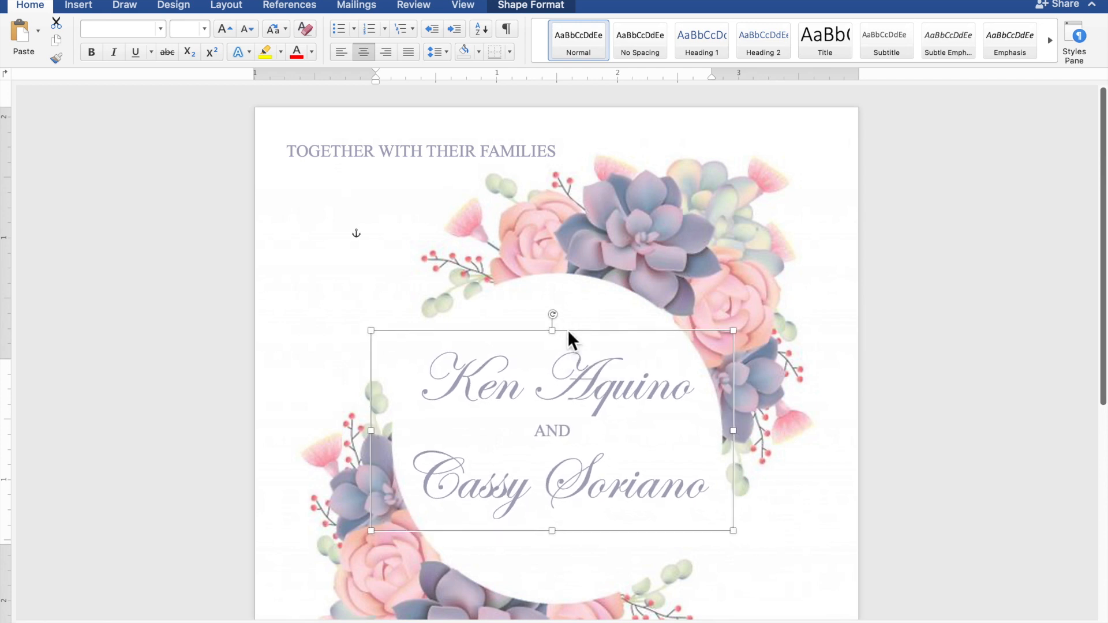
pyautogui.click(459, 166)
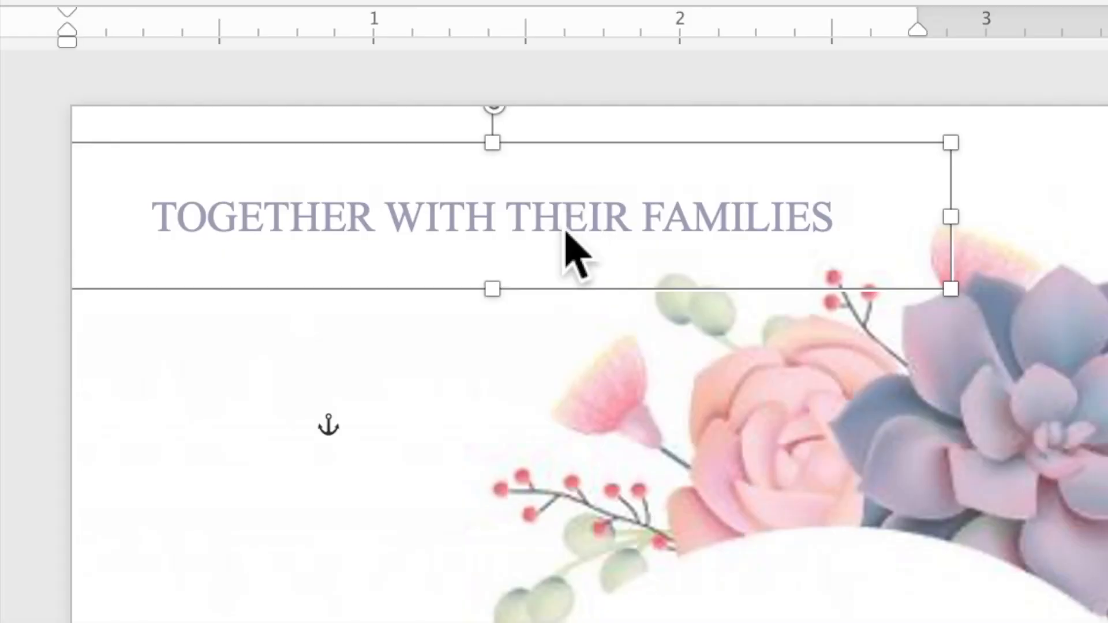
pyautogui.rightClick(566, 232)
pyautogui.click(577, 287)
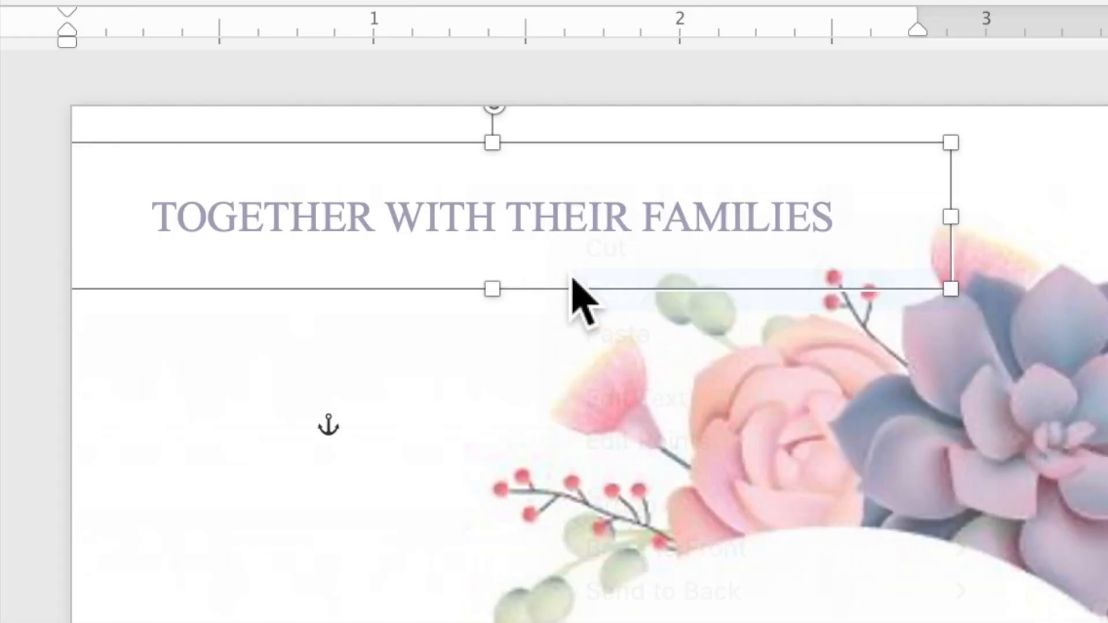
pyautogui.rightClick(534, 221)
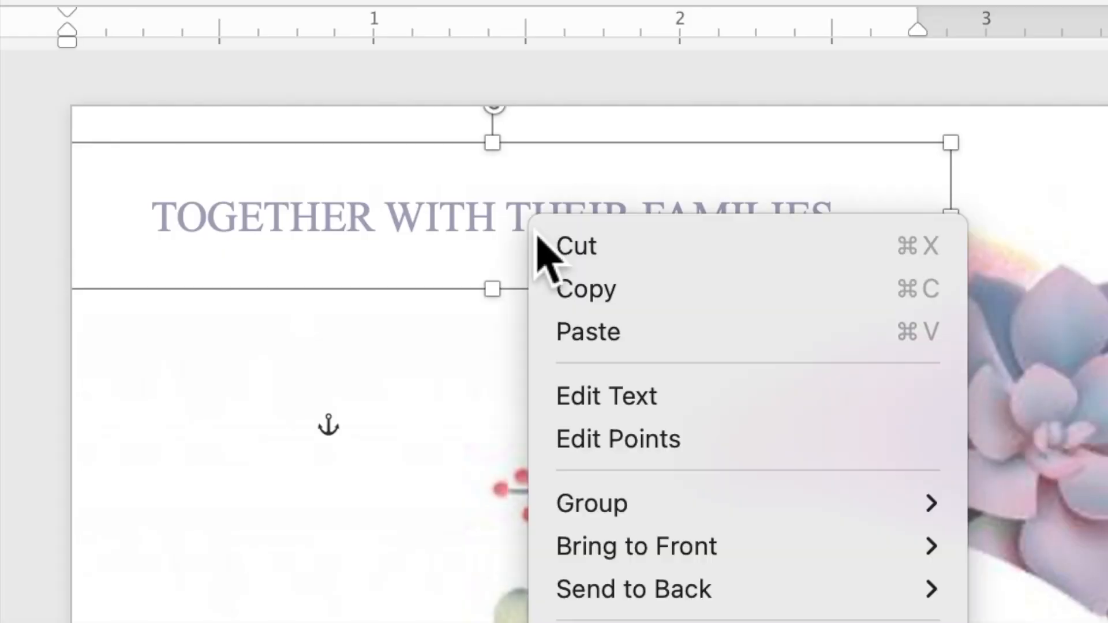
pyautogui.click(580, 335)
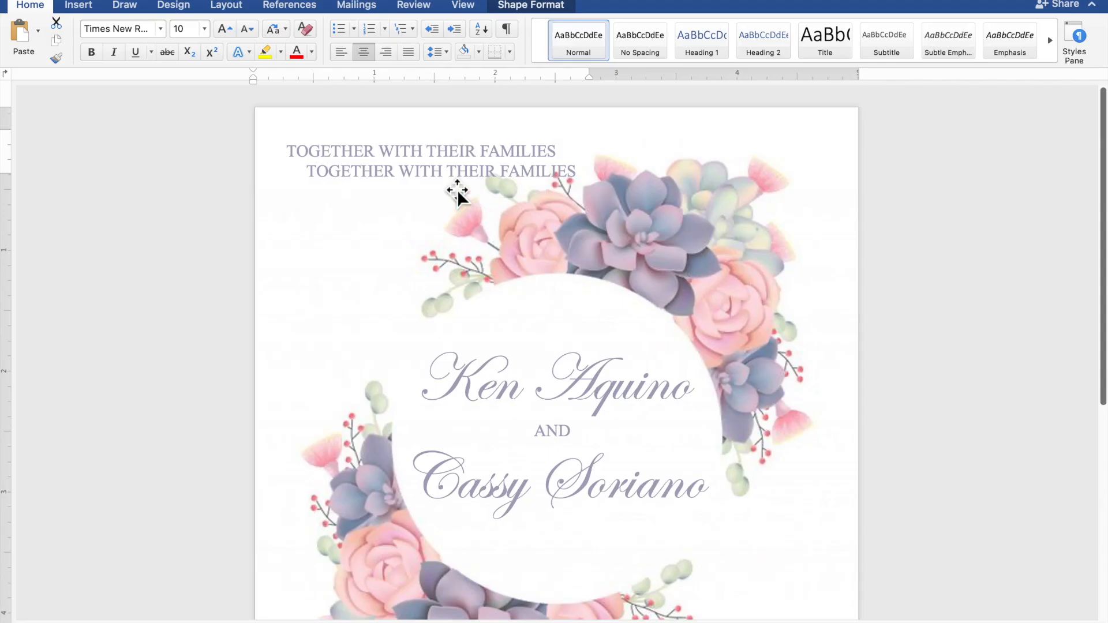
# - Drag the duplicated TOGETHER WITH THEIR FAMILIES box below the wreath and select its line
pyautogui.click(452, 168)
pyautogui.moveTo(452, 167); pyautogui.dragTo(669, 617)
pyautogui.scroll(-6, 672, 610)
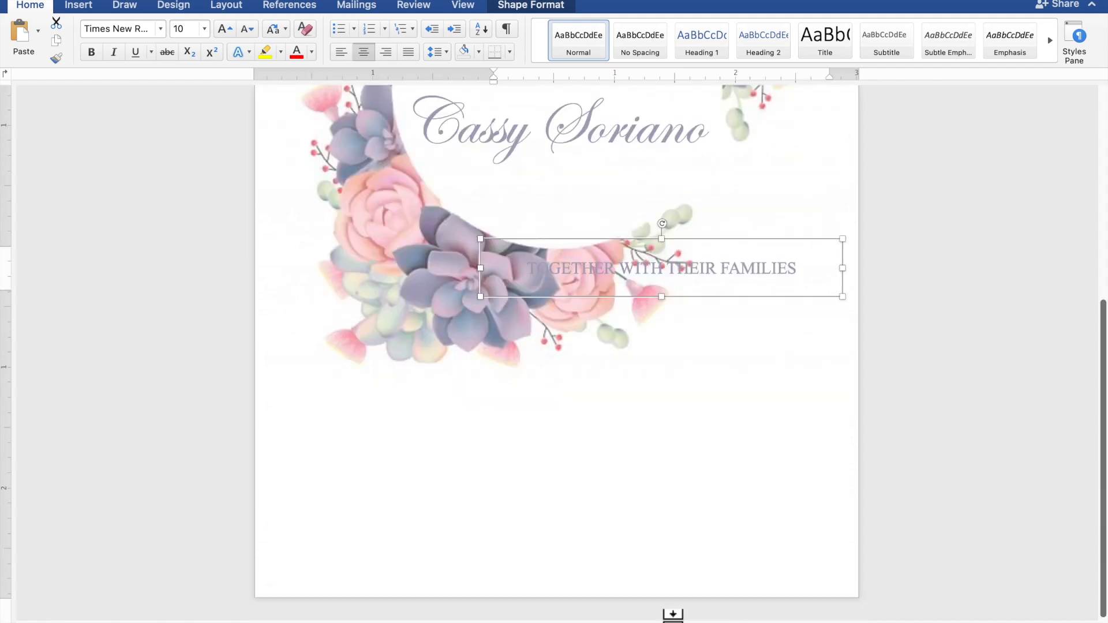
pyautogui.moveTo(691, 277); pyautogui.dragTo(691, 599)
pyautogui.click(834, 472)
pyautogui.moveTo(834, 472); pyautogui.dragTo(590, 466)
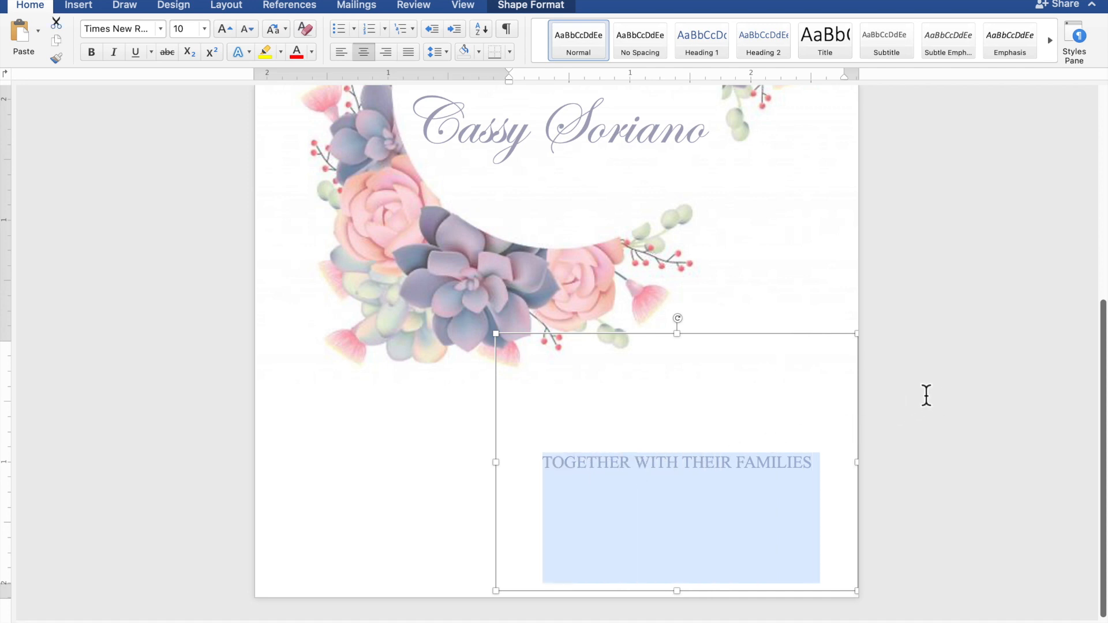
# - Replace the text with REQUEST THE PLEASURE OF YOUR PRESENCE and add AS THEY JOYFULLY UNITE IN MARRIAGE
pyautogui.write('REQUEST T')
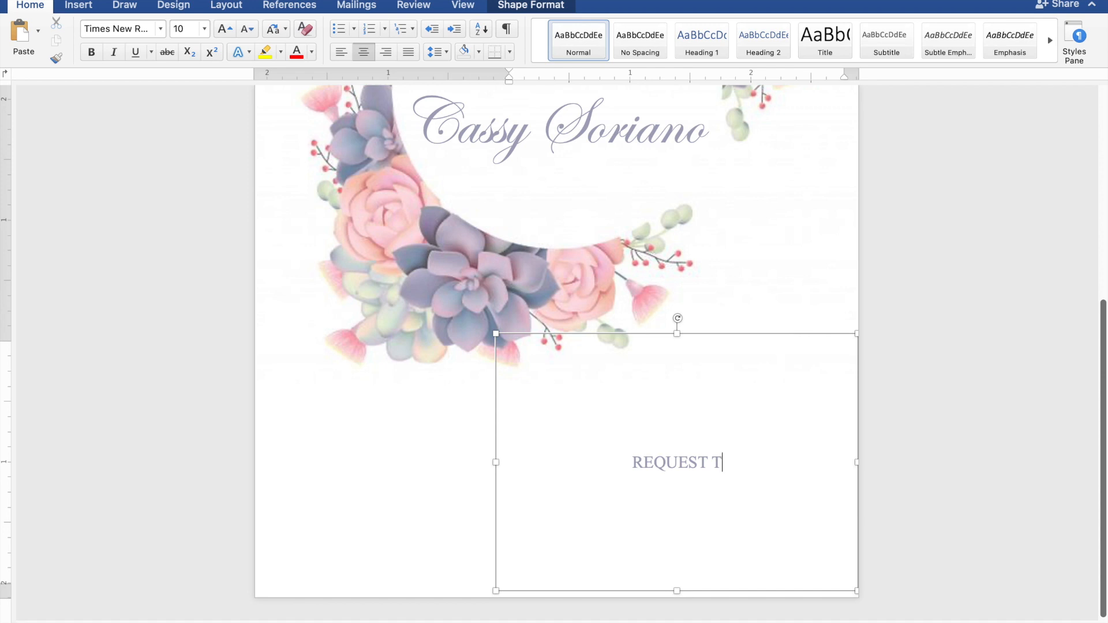
pyautogui.write('HE PLE')
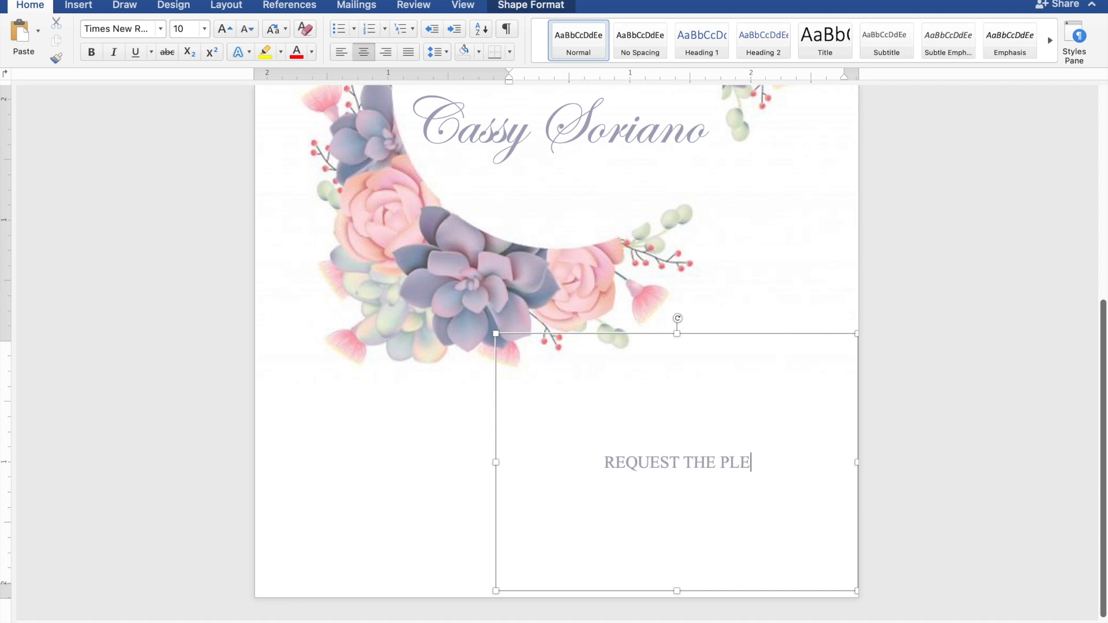
pyautogui.write('ASU')
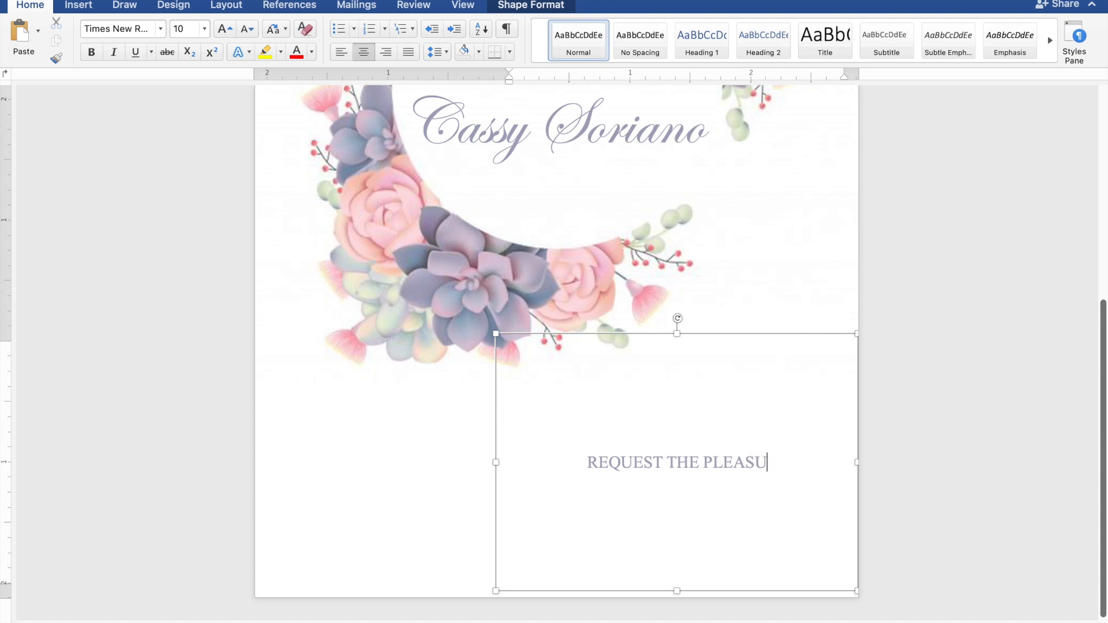
pyautogui.write('RE ')
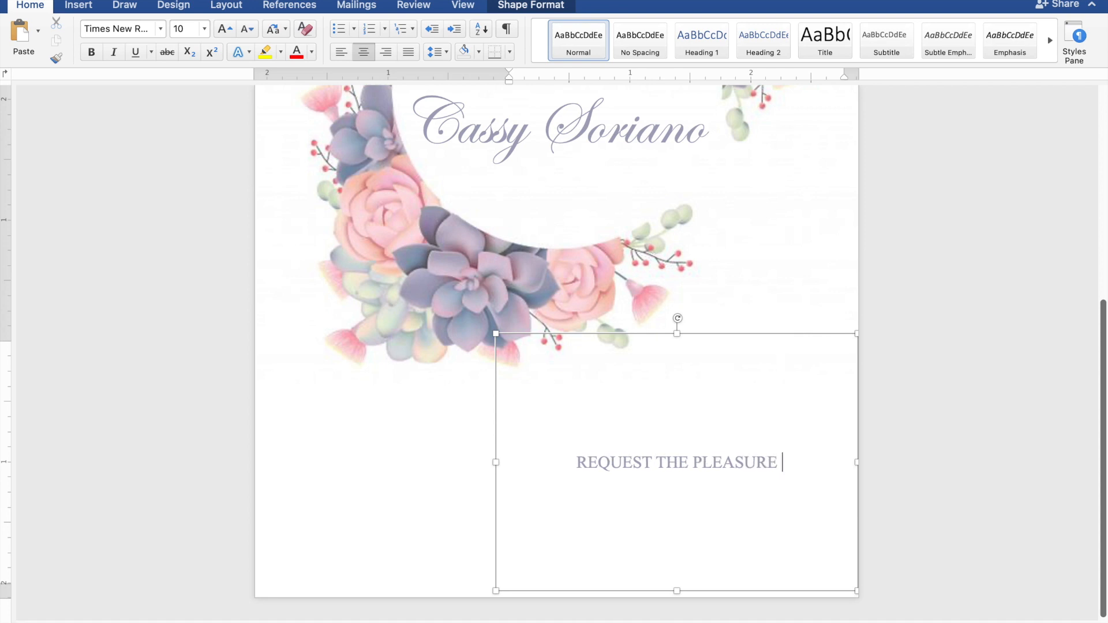
pyautogui.write('OF ')
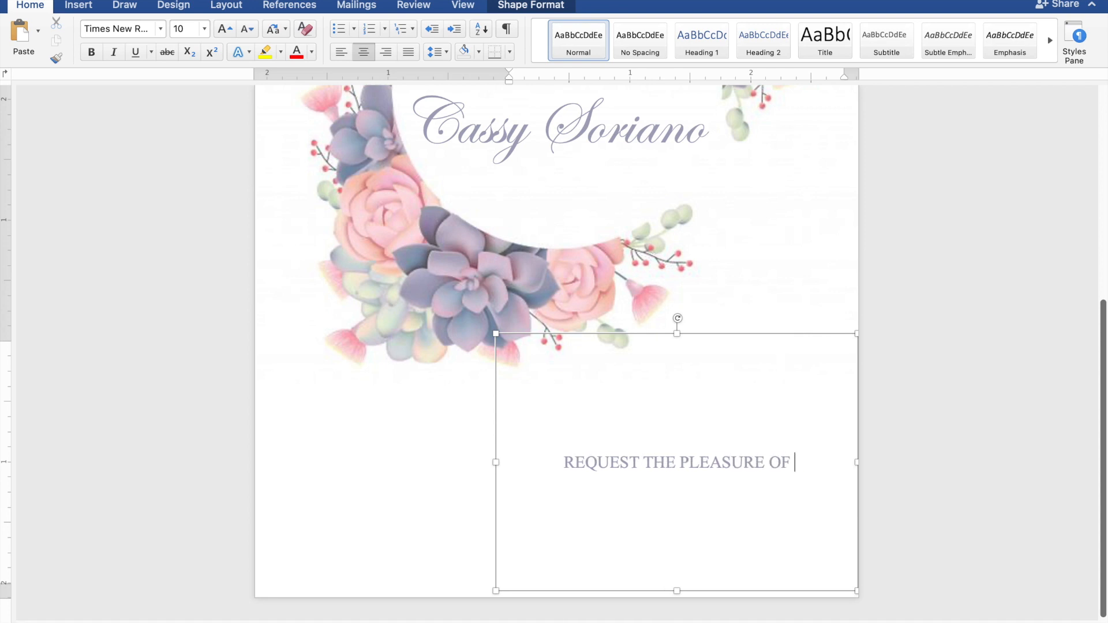
pyautogui.write('YOU')
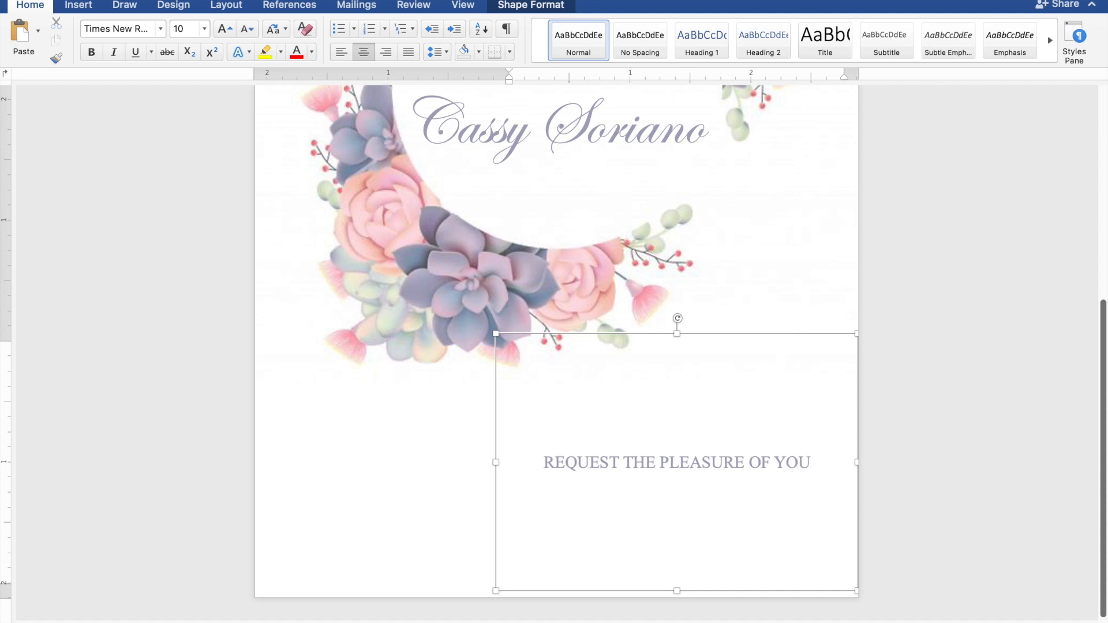
pyautogui.write('R P')
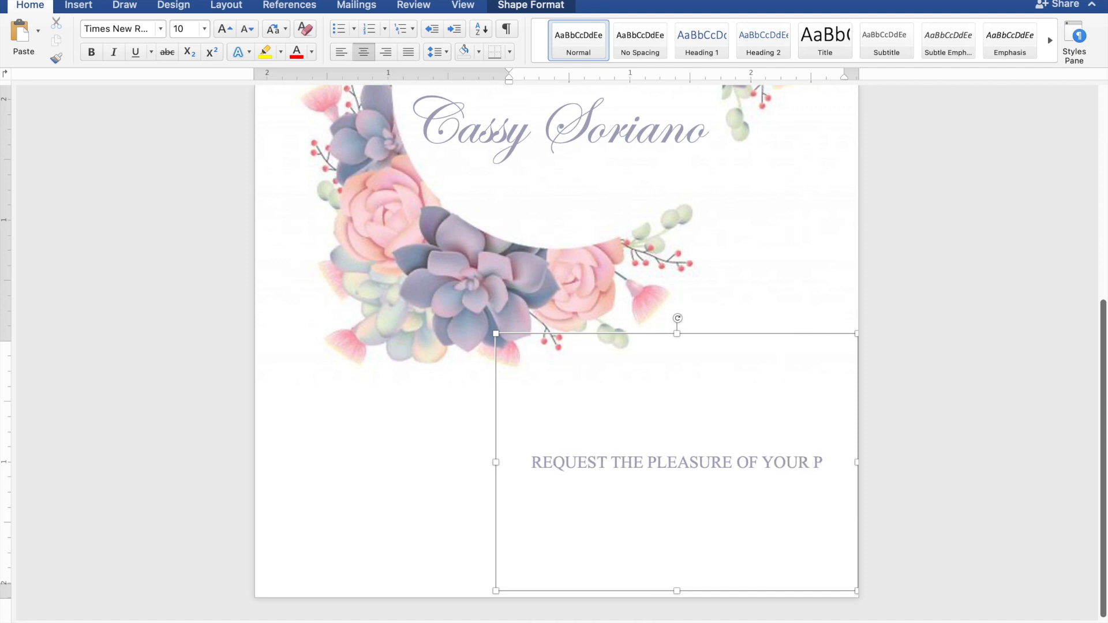
pyautogui.write('RES')
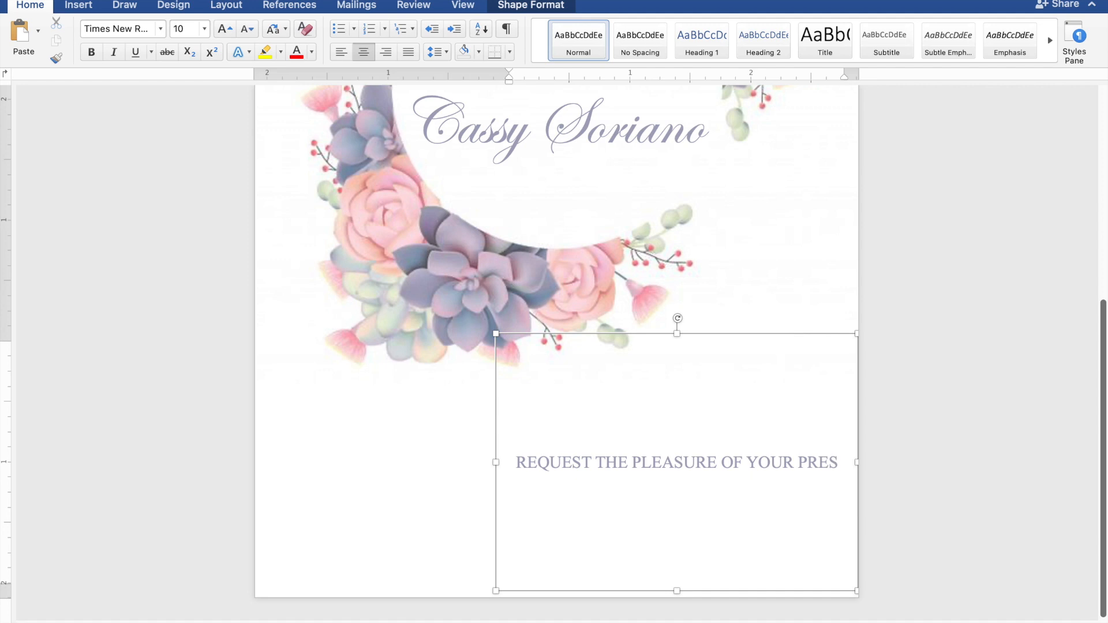
pyautogui.write('ENCE')
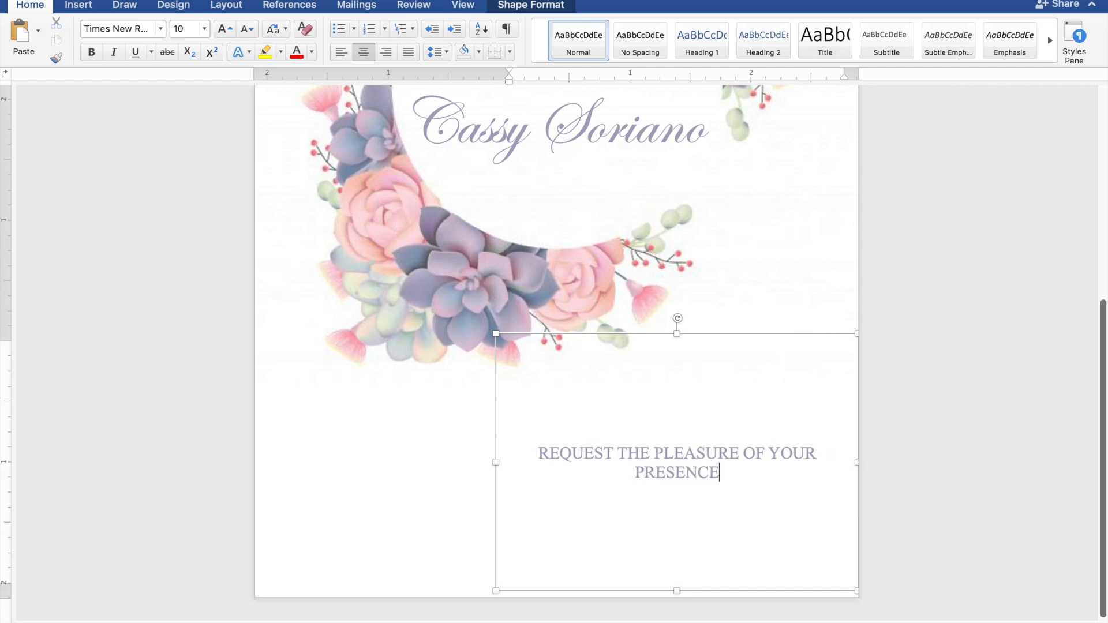
pyautogui.press('Return')
pyautogui.write('AS THE')
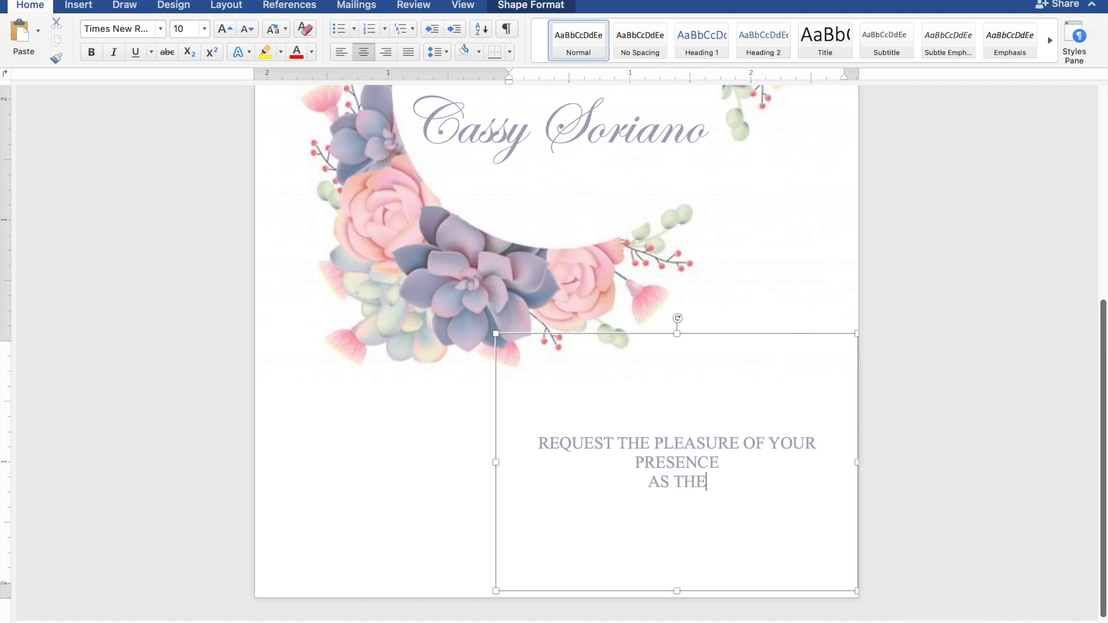
pyautogui.write('Y J')
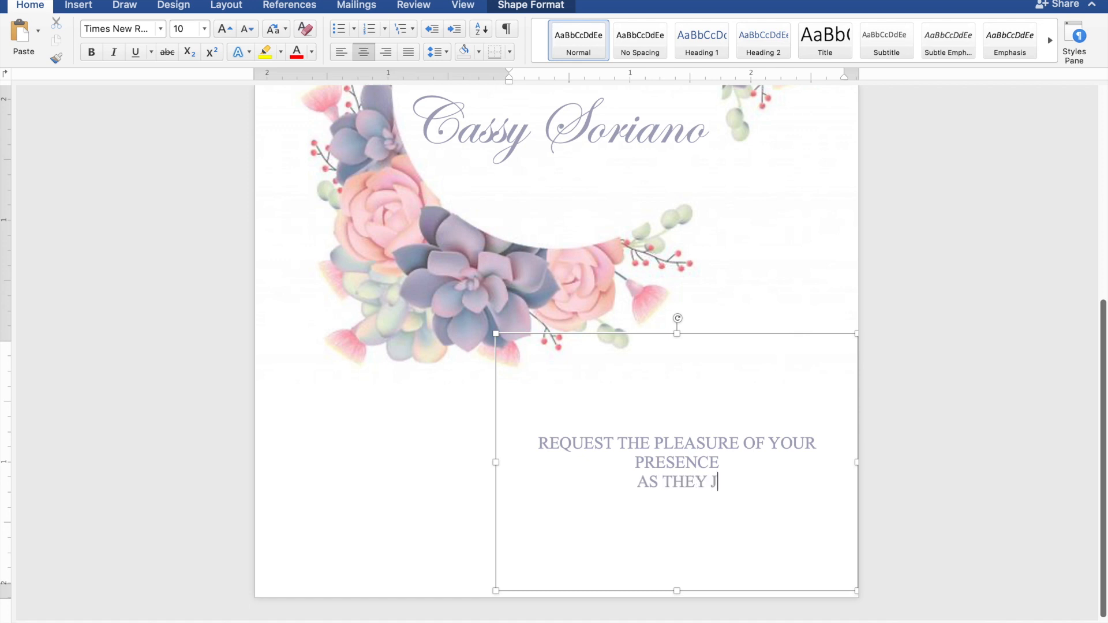
pyautogui.write('OYFULLY')
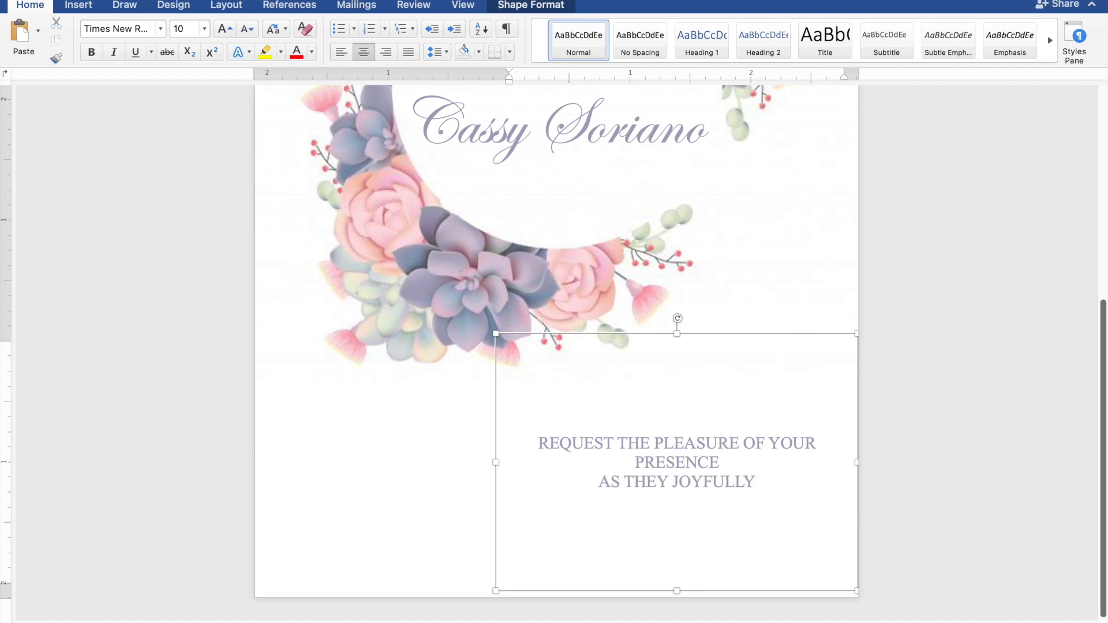
pyautogui.write(' UNITE')
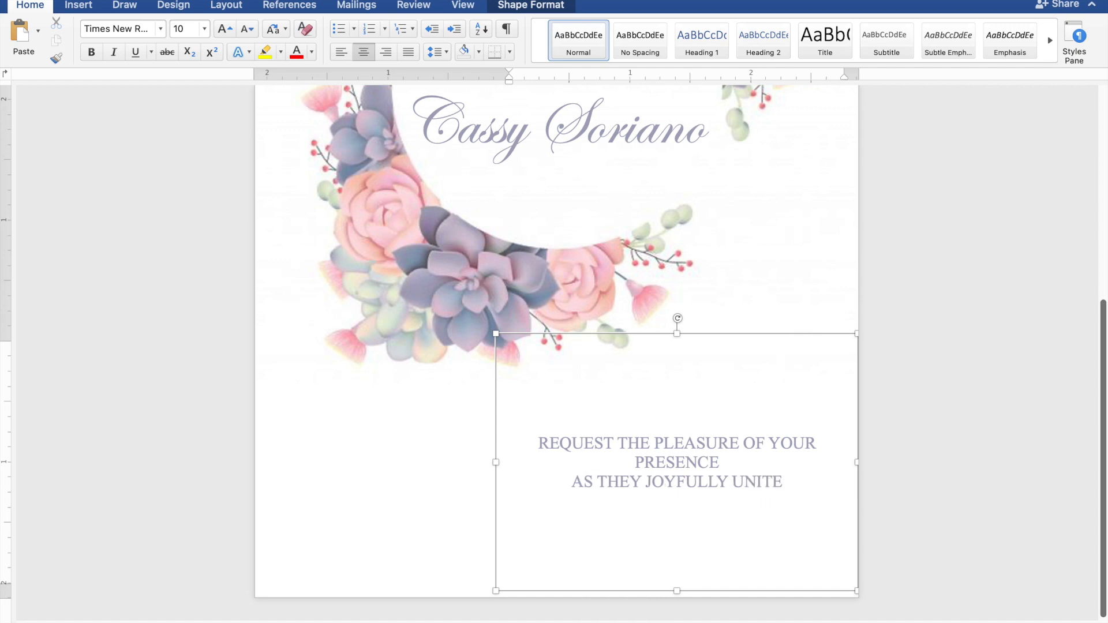
pyautogui.write(' IN')
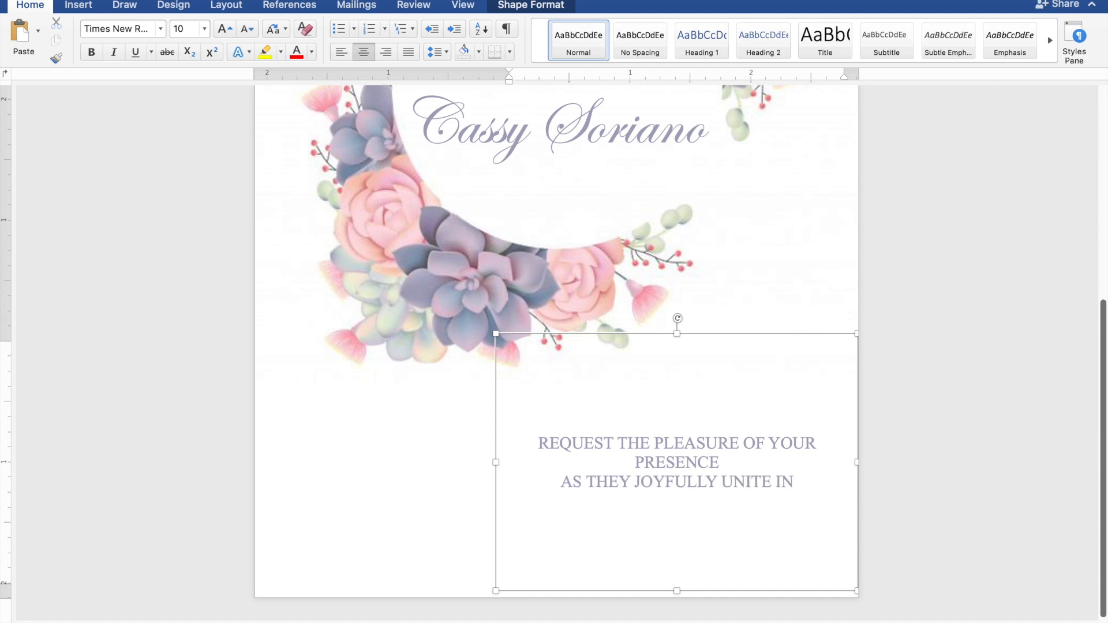
pyautogui.write(' MA')
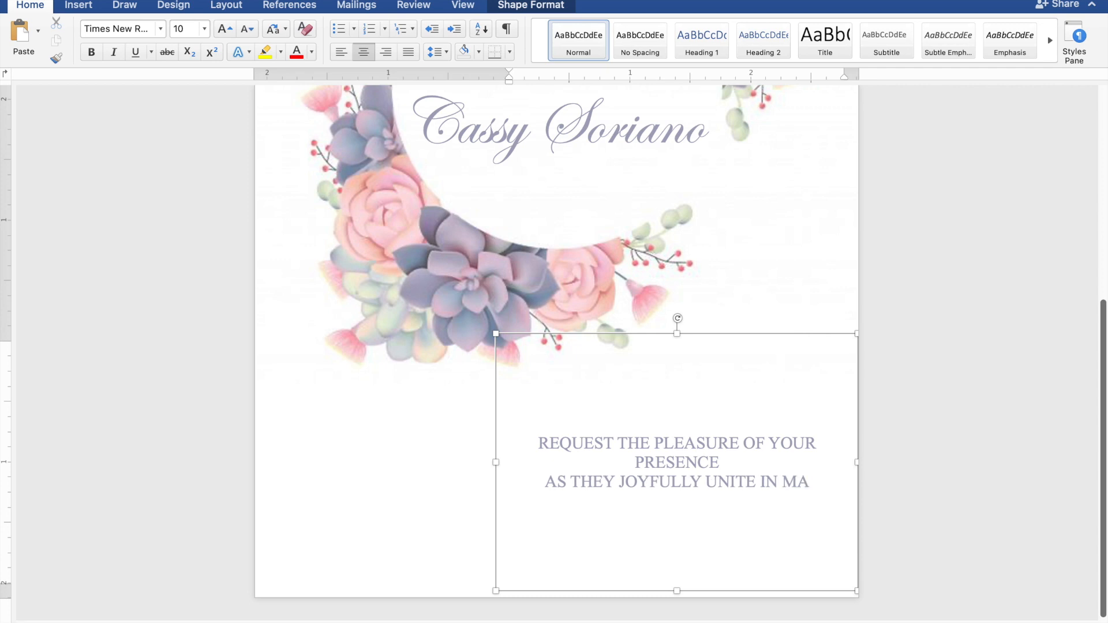
pyautogui.write('RRI')
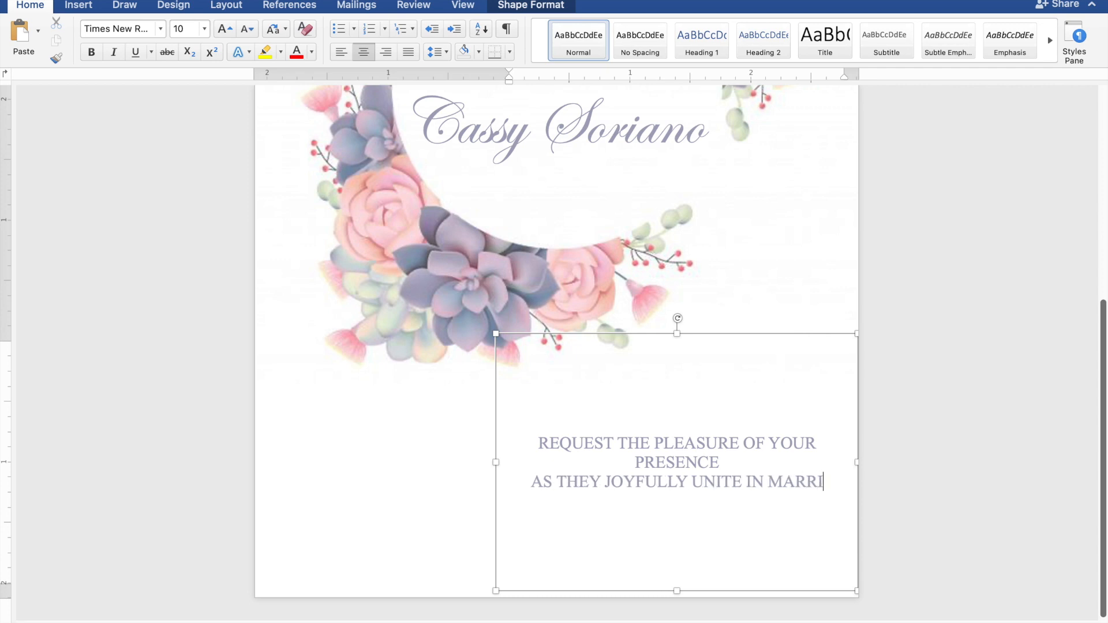
pyautogui.write('AGE')
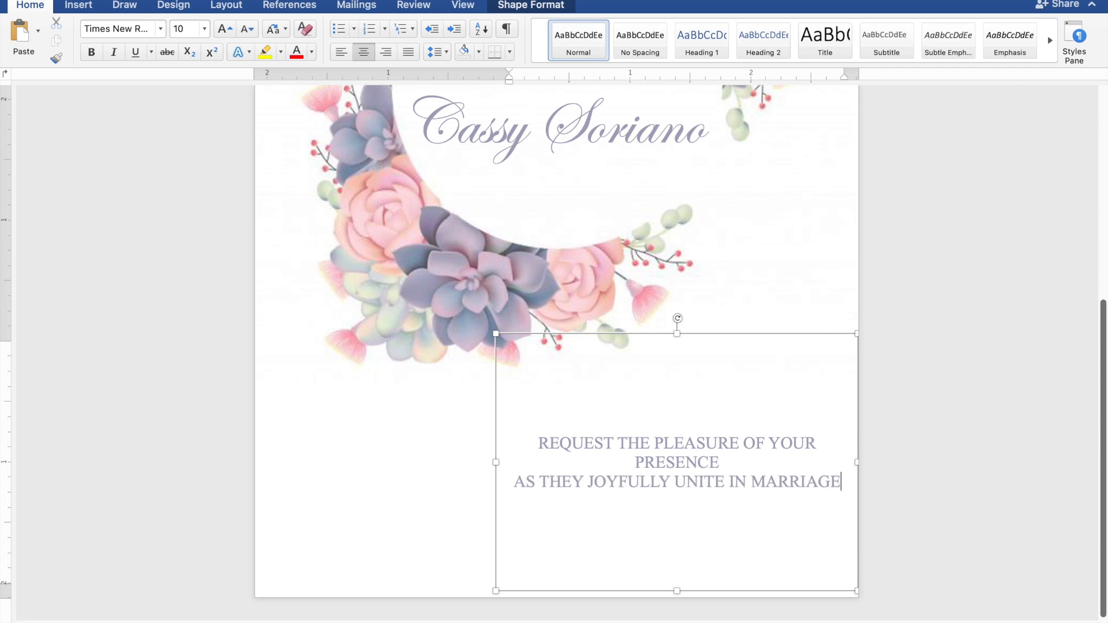
# - After a blank line, add SUNDAY, JANUARY 28, 2024, 10:00 IN THE MORNING, and ST. THOMAS AQUINAS PARISH CHURCH
pyautogui.press('Return')
pyautogui.press('Return')
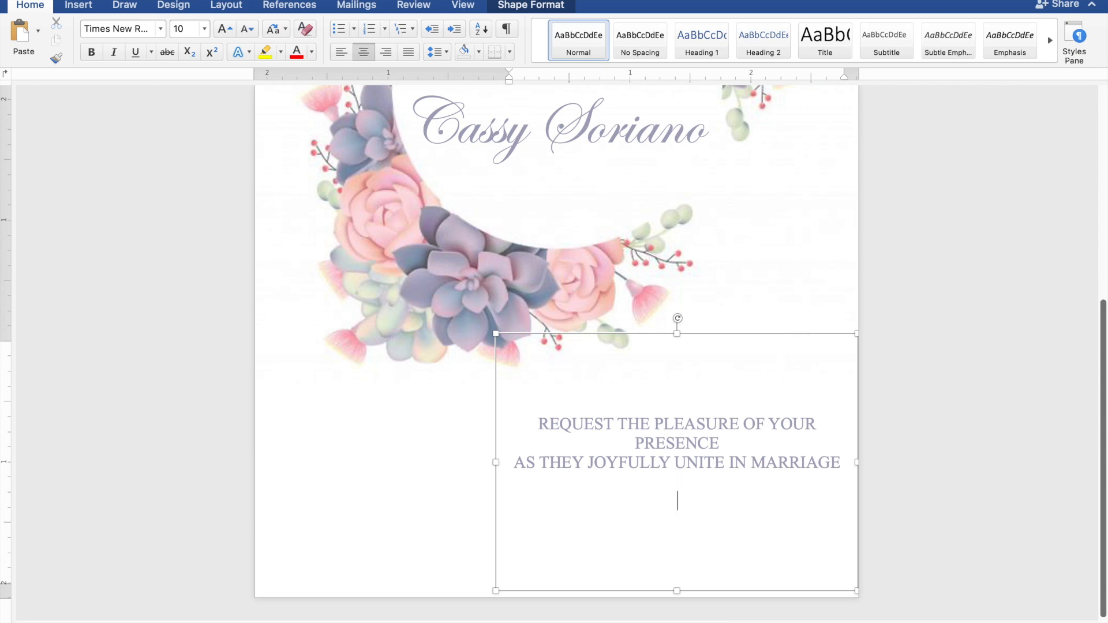
pyautogui.write('SU')
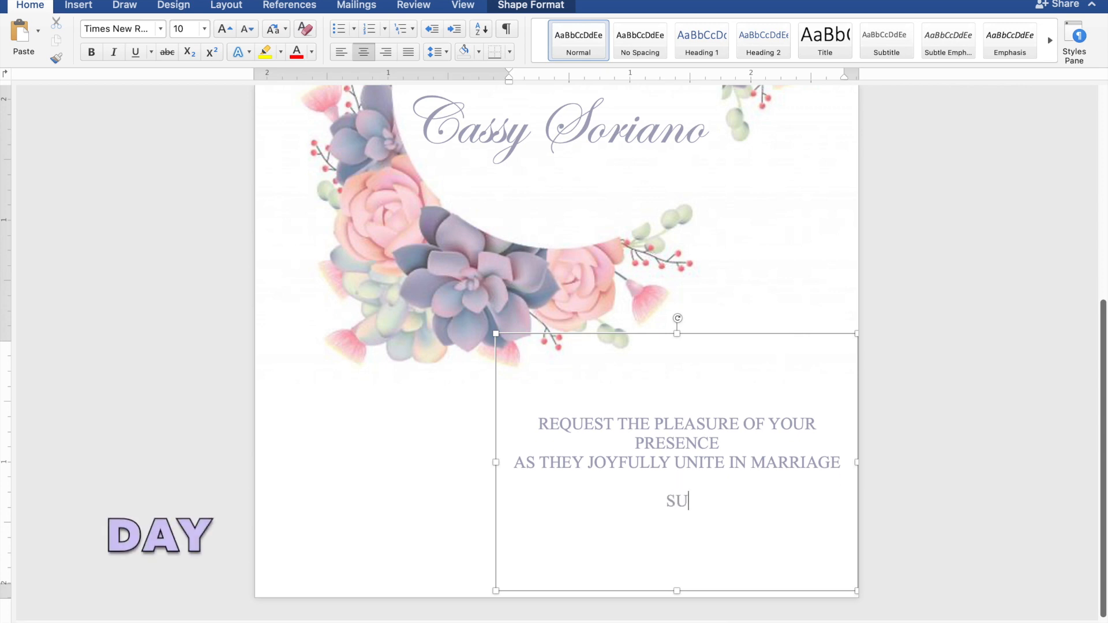
pyautogui.write('NDAY')
pyautogui.press('Return')
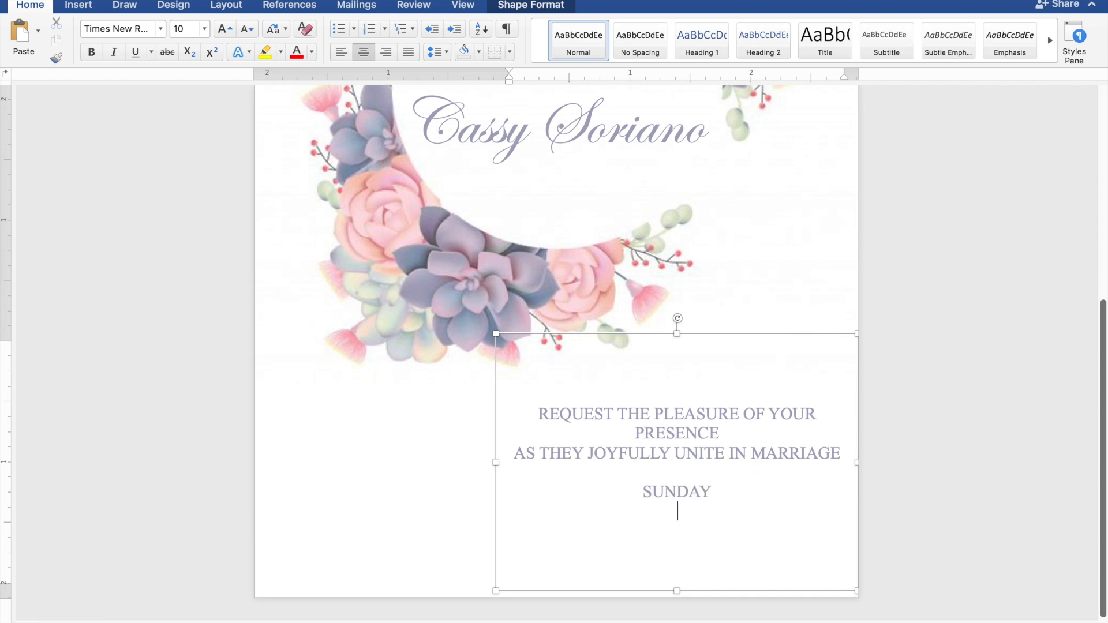
pyautogui.write('JAN')
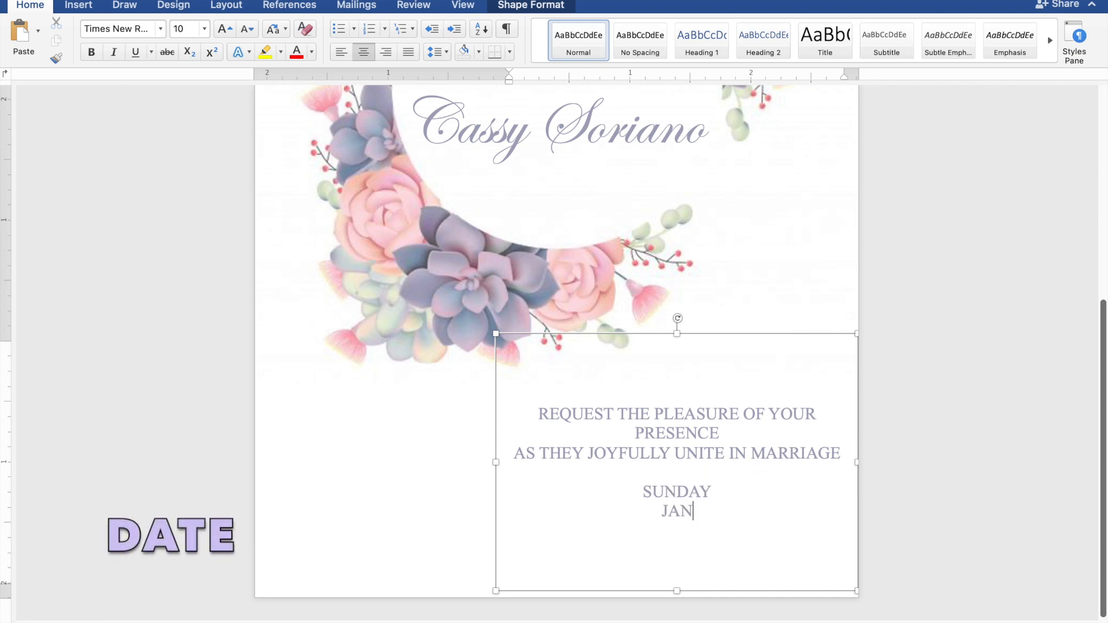
pyautogui.write('UARY 2')
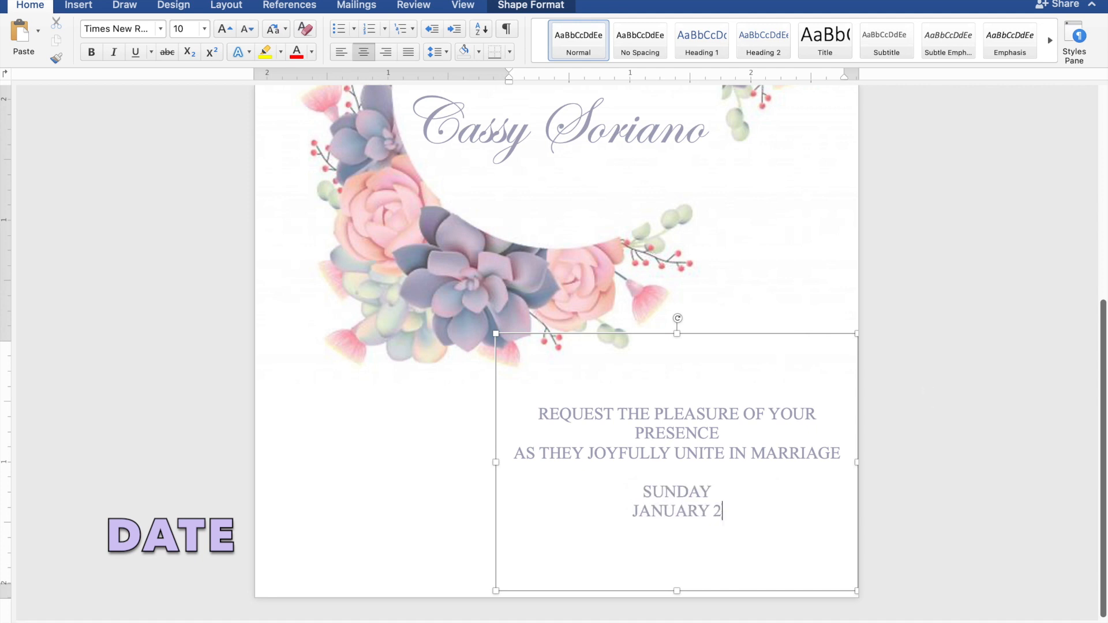
pyautogui.write('8, 202')
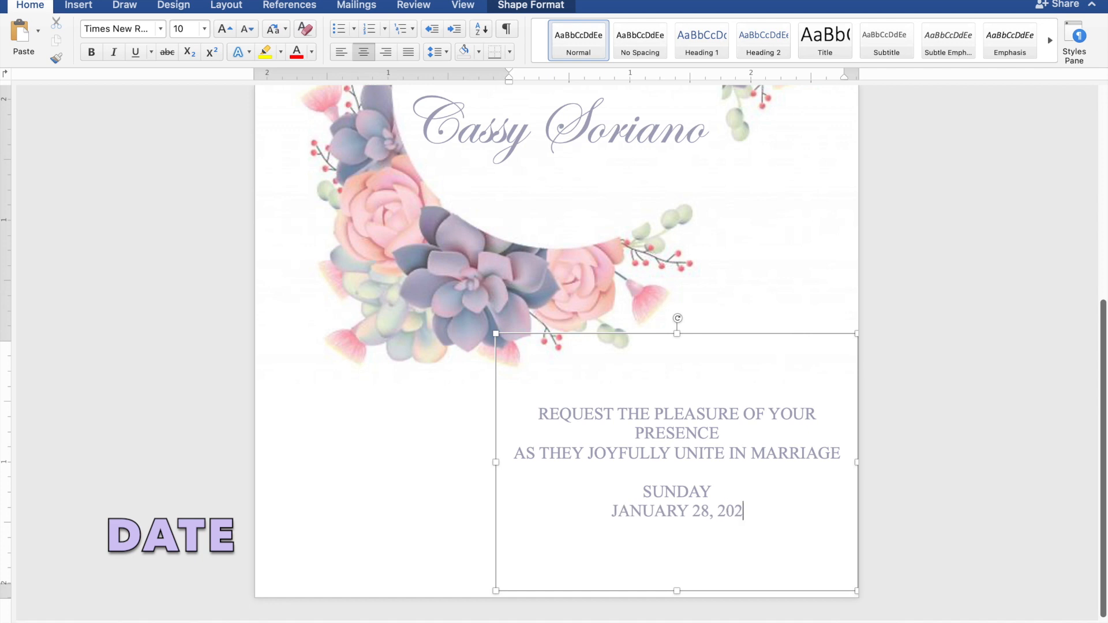
pyautogui.write('4')
pyautogui.press('Return')
pyautogui.write('10:0')
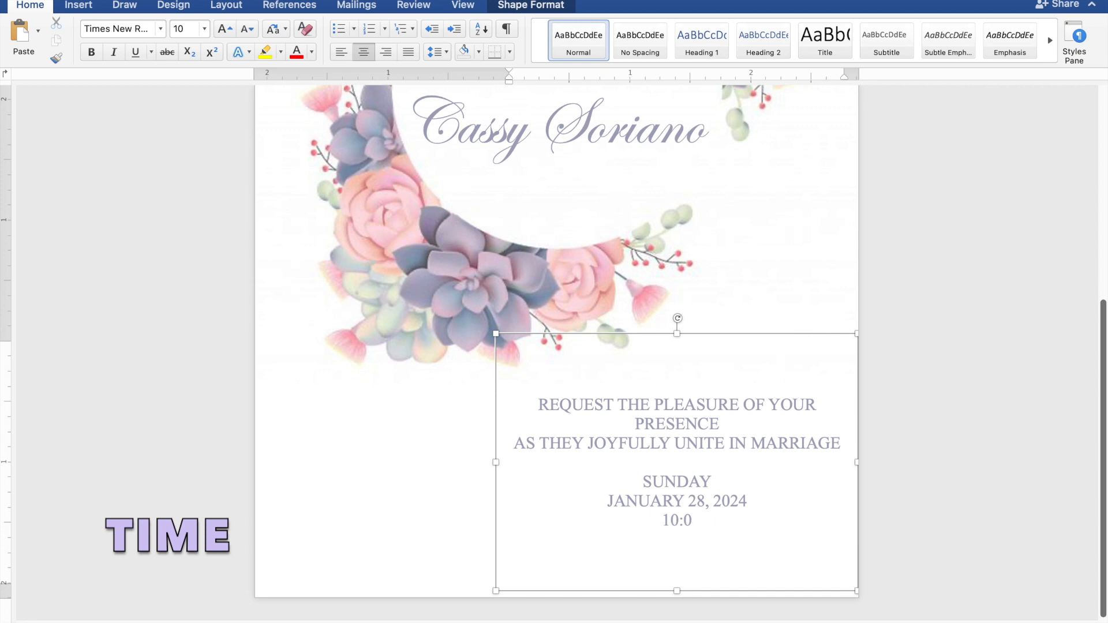
pyautogui.write('0 IN THE')
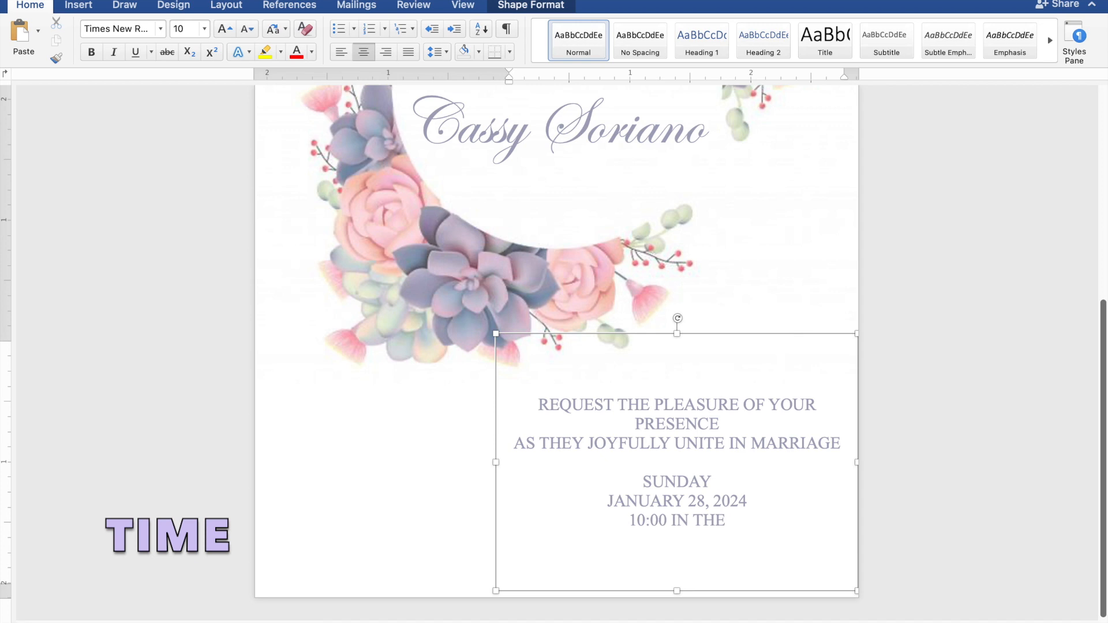
pyautogui.write(' MOR')
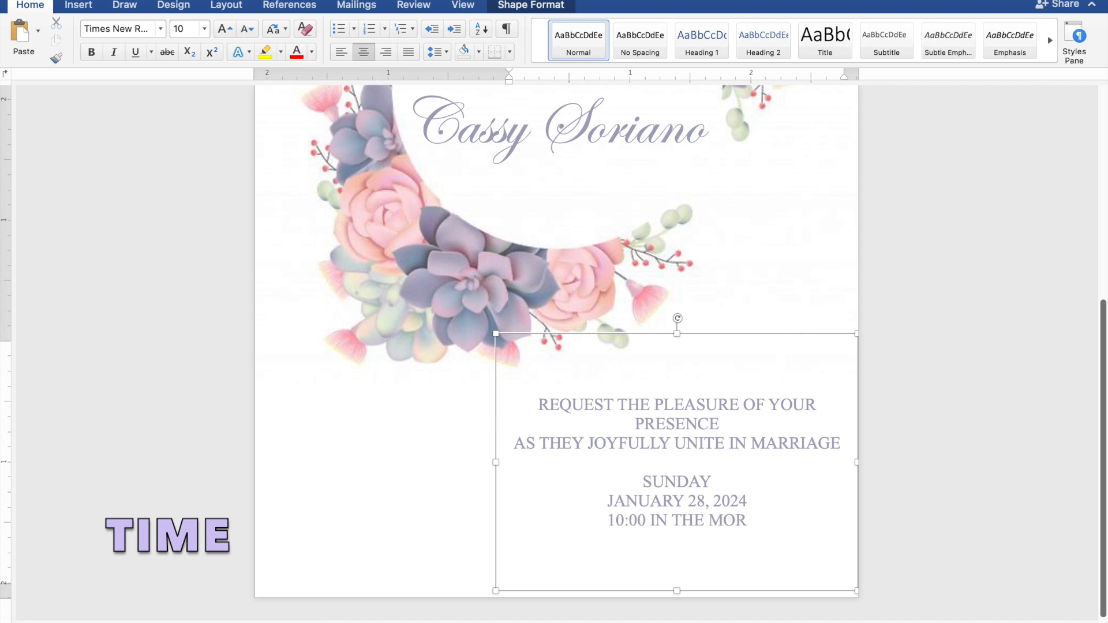
pyautogui.write('NING')
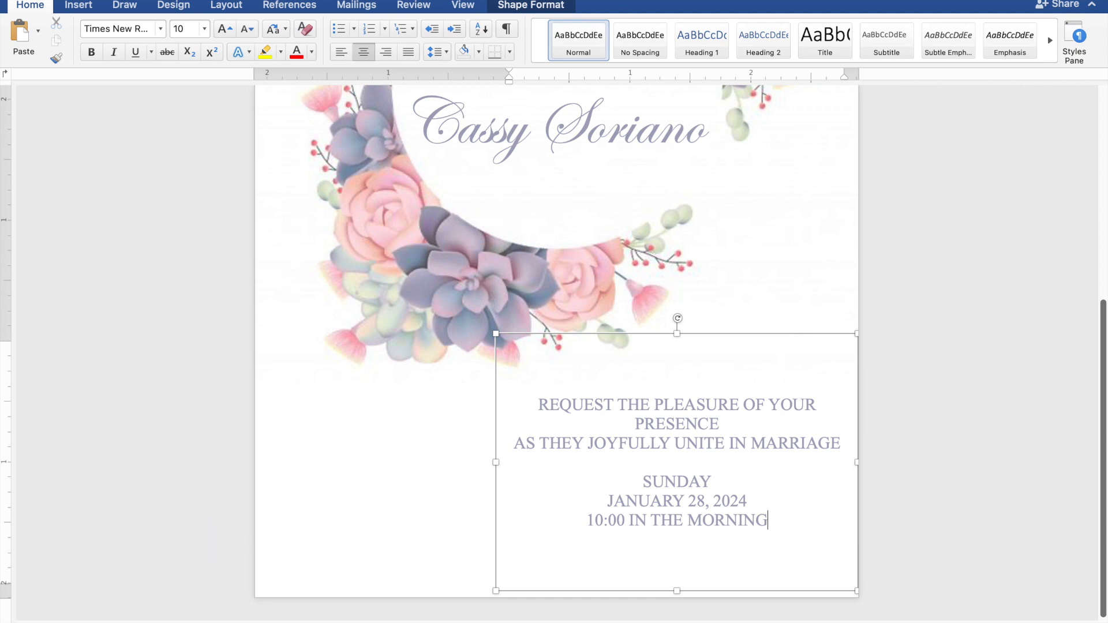
pyautogui.press('Return')
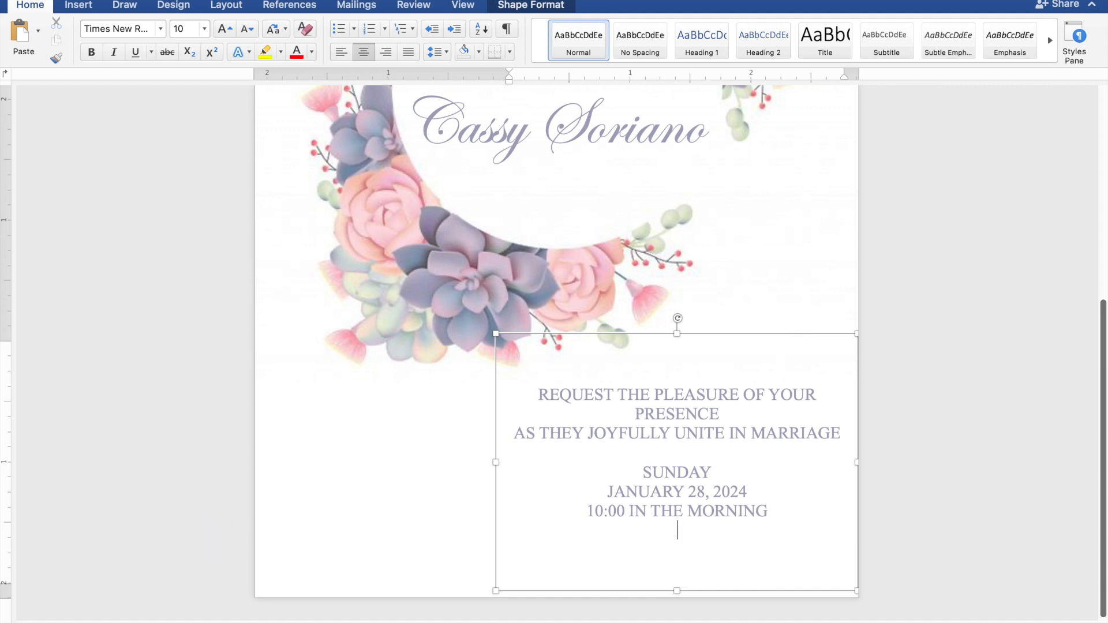
pyautogui.write('ST.')
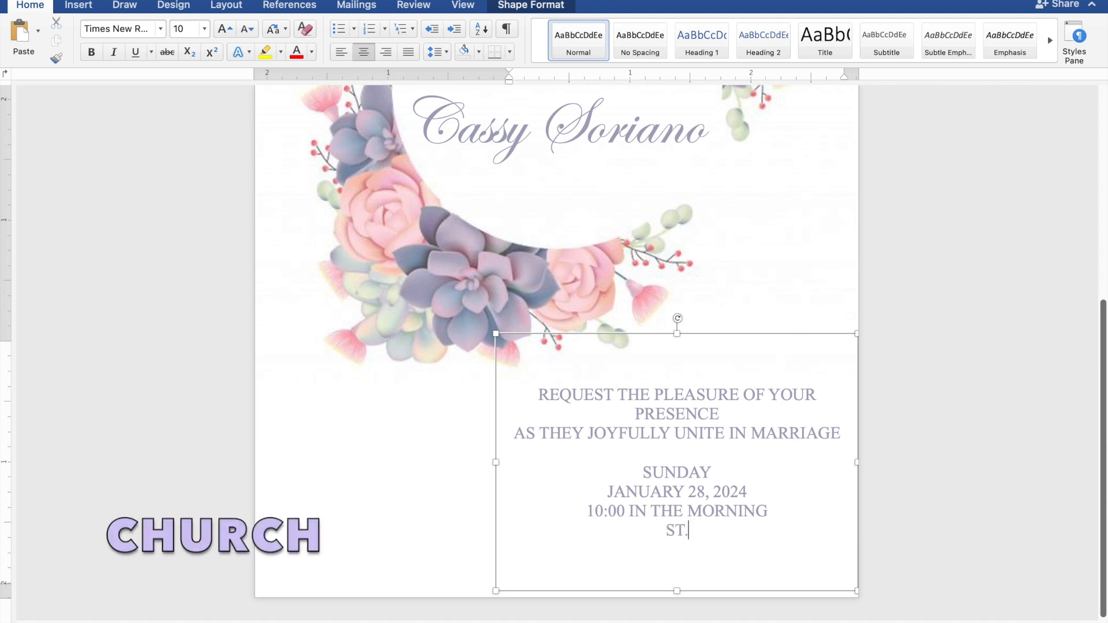
pyautogui.write(' THOMAS')
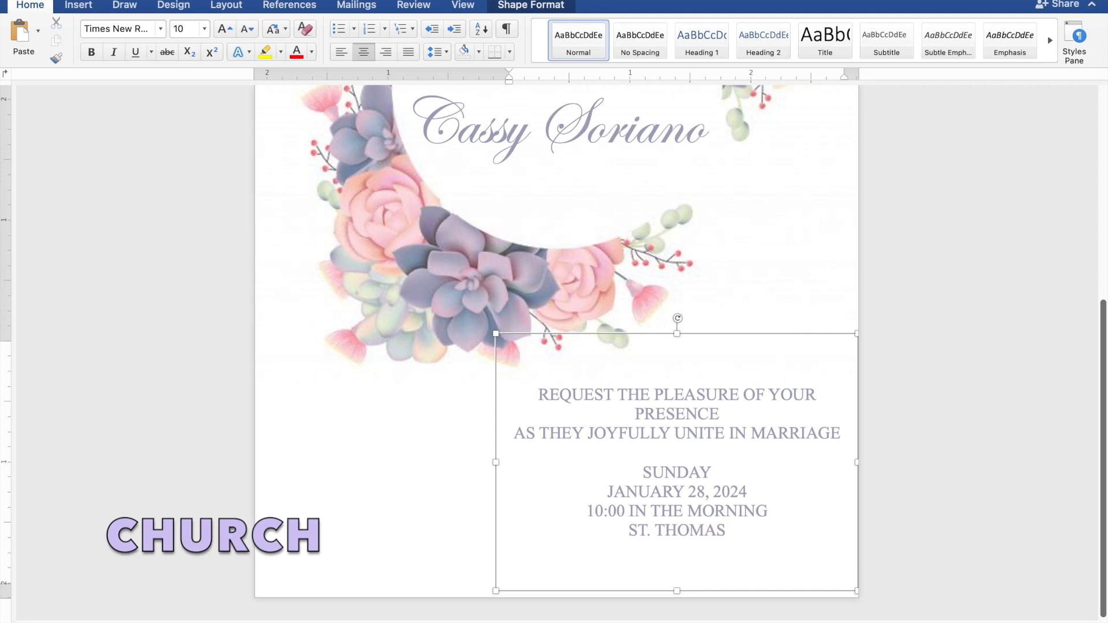
pyautogui.write(' AQ')
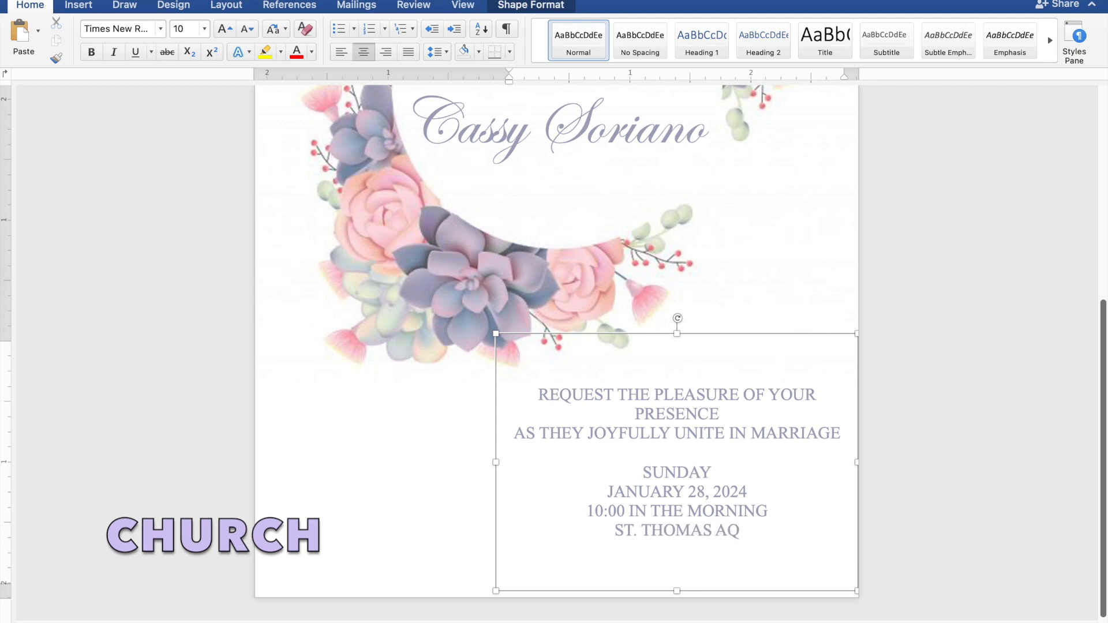
pyautogui.write('UIN')
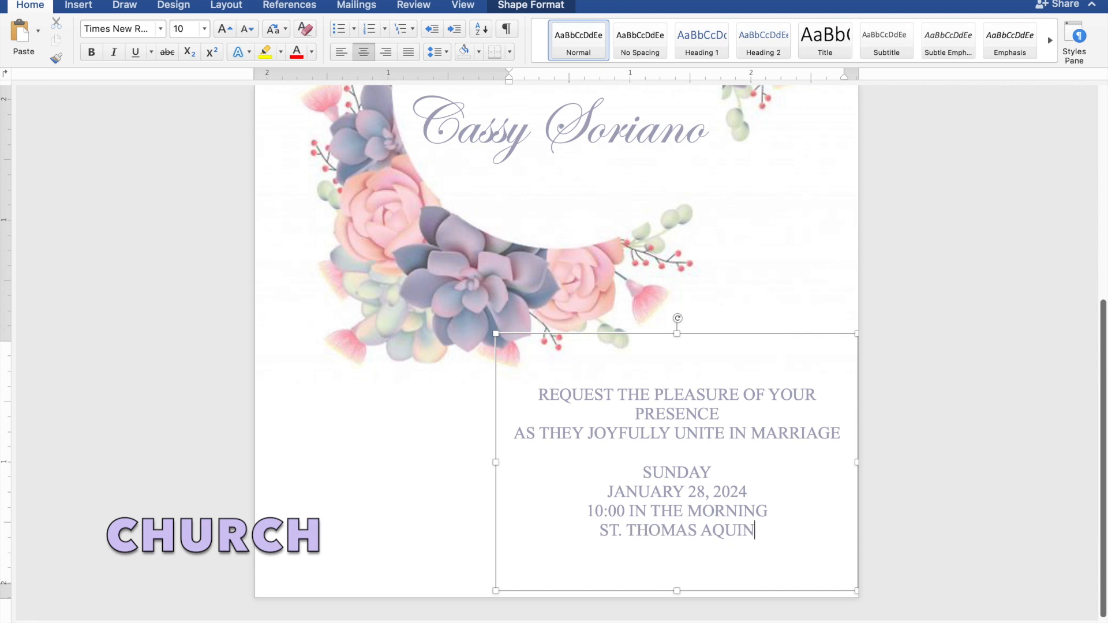
pyautogui.write('AS PARISH CHURCH')
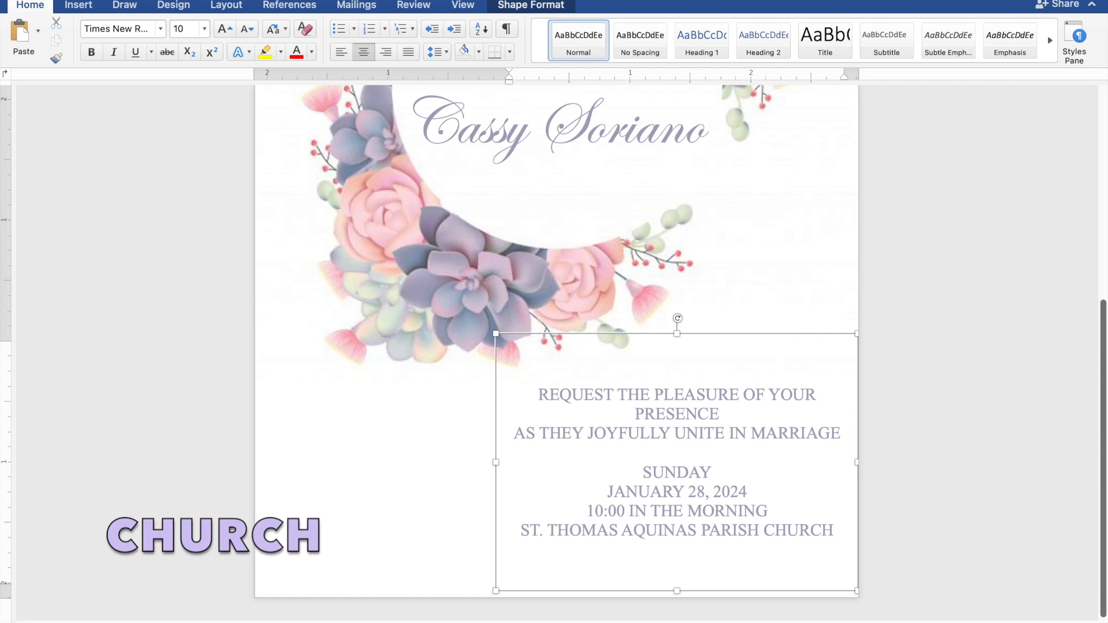
# - Add MANGALDAN, PANGASINAN under the church name, followed by a blank line
pyautogui.press('Return')
pyautogui.write('MANG')
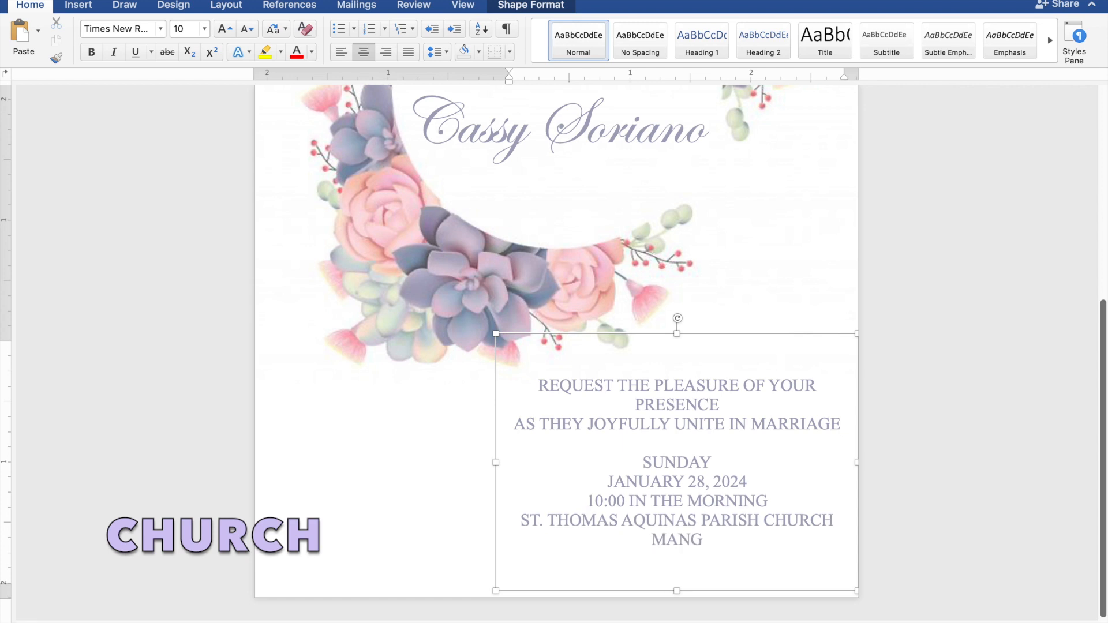
pyautogui.write('ALDAN,')
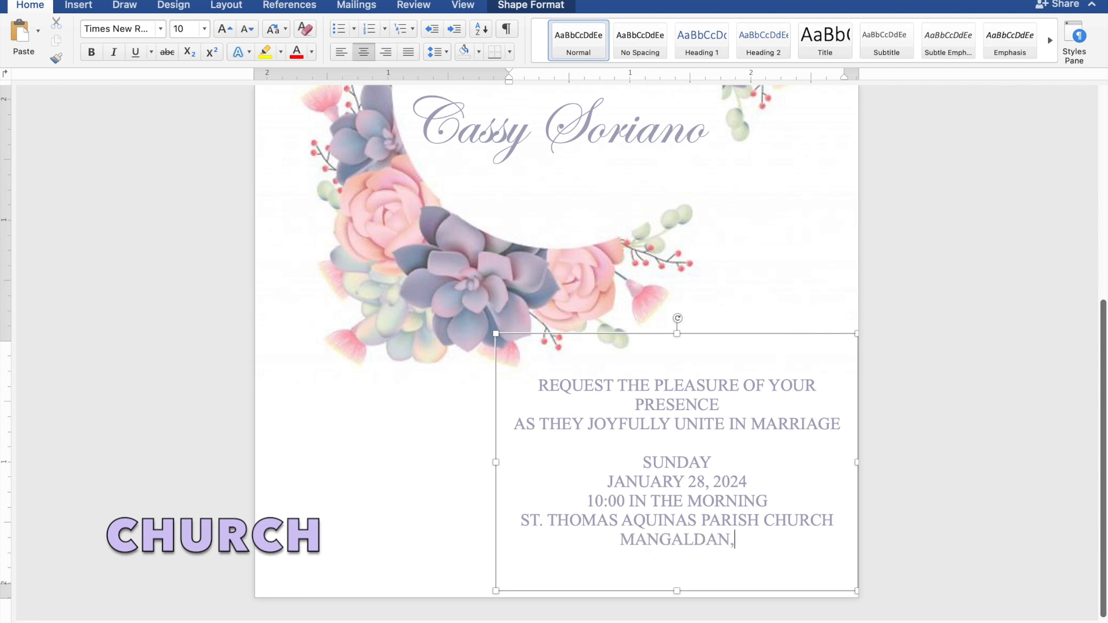
pyautogui.write(' PA')
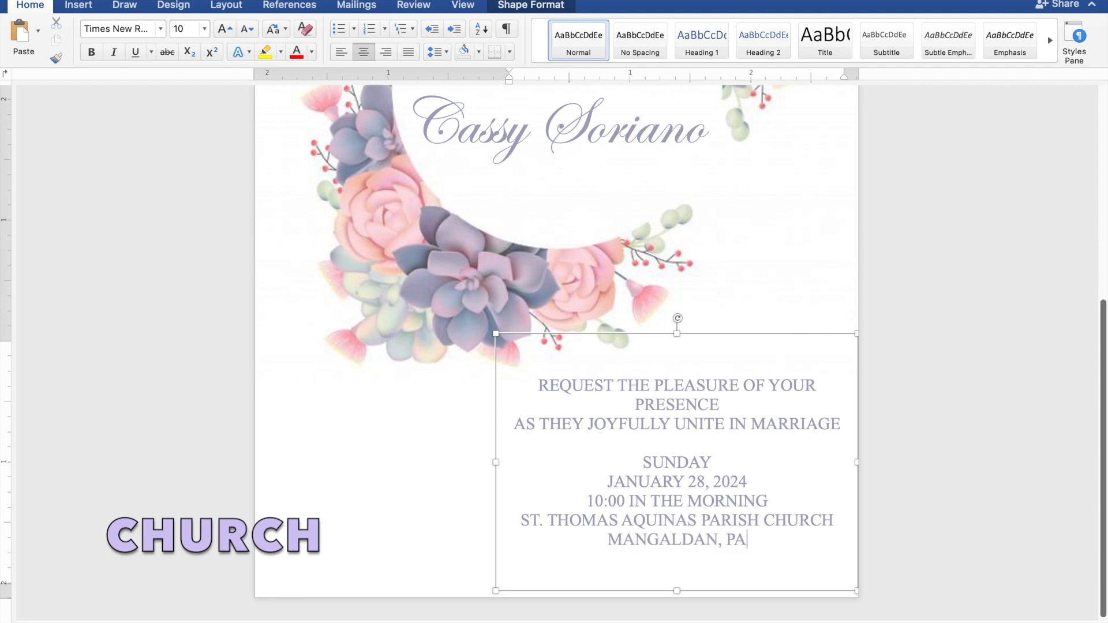
pyautogui.write('NGASIN')
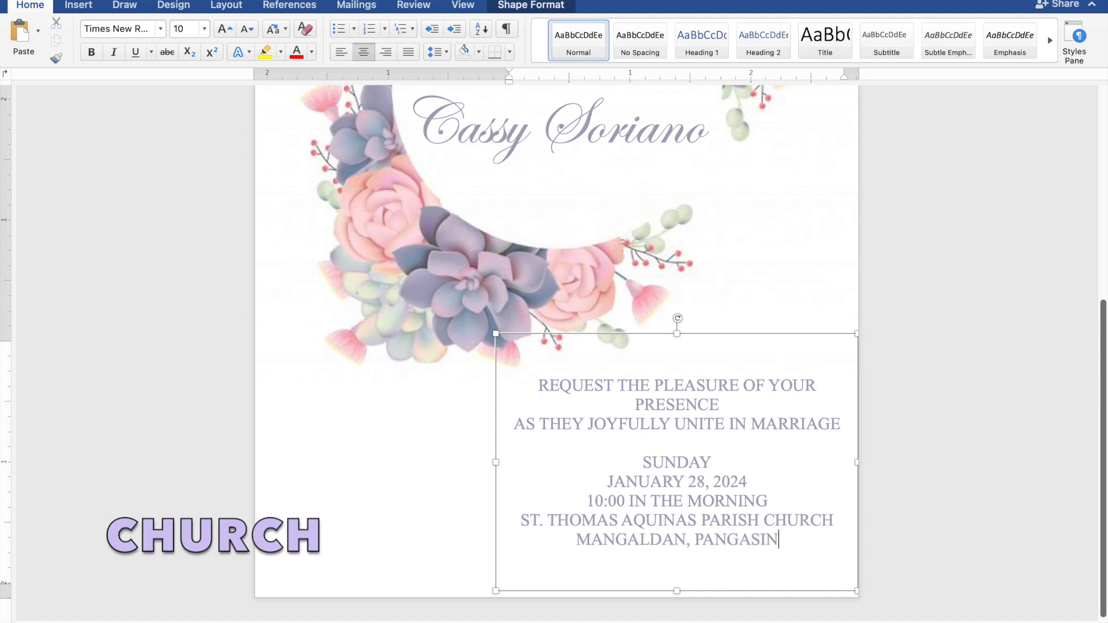
pyautogui.write('AN')
pyautogui.press('Return')
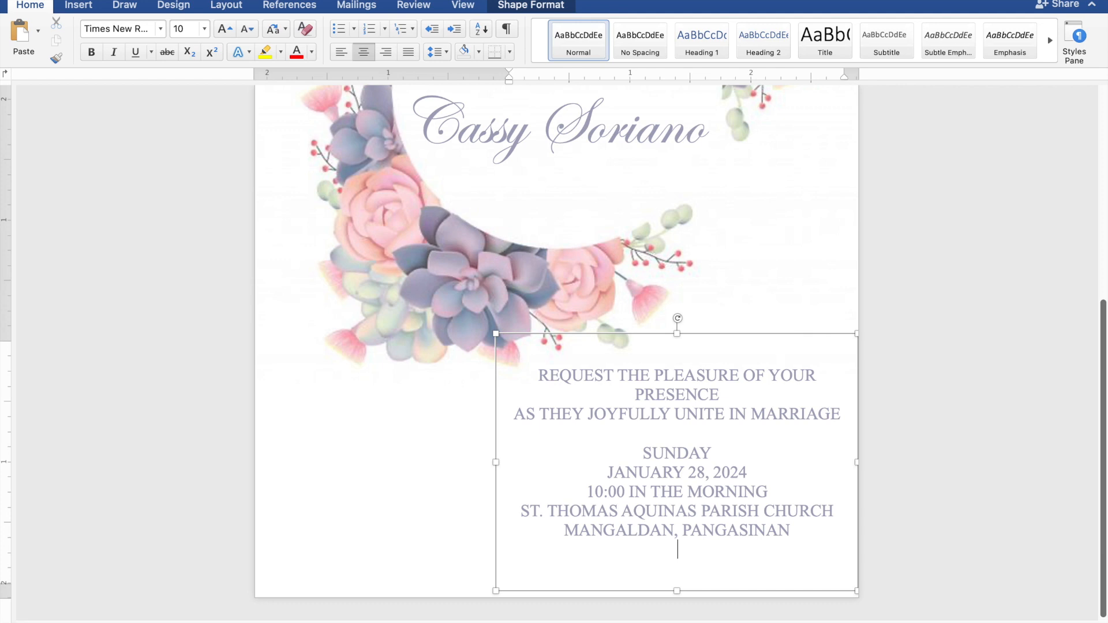
pyautogui.press('Return')
# - Type 'Reception to follow' and format it in Edwardian Script ITC, size 20
pyautogui.write('Rece')
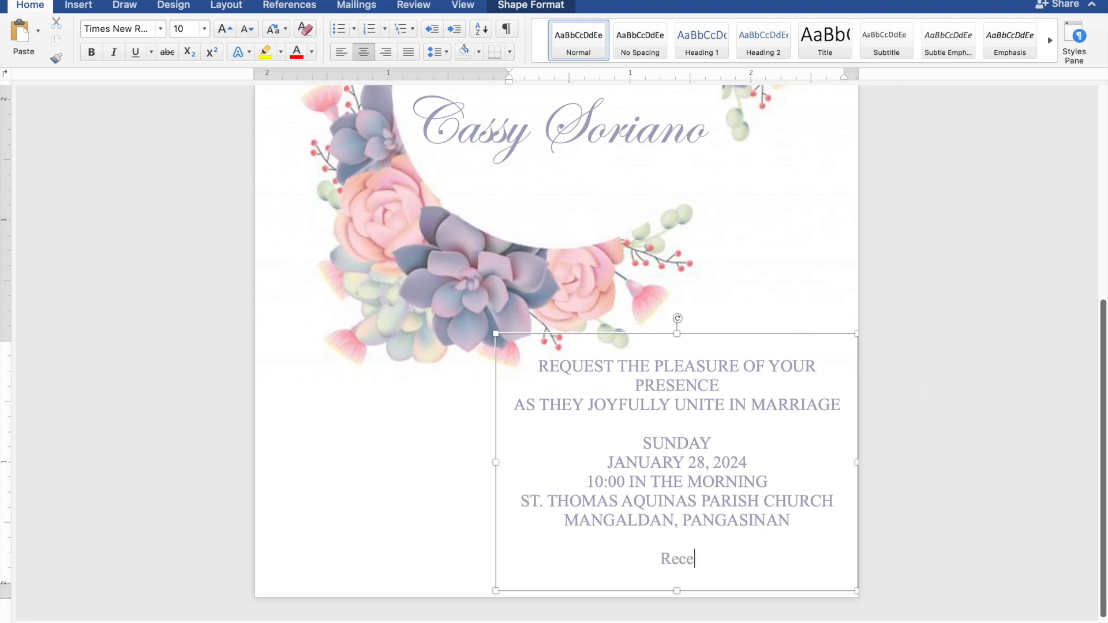
pyautogui.write('ption to follow')
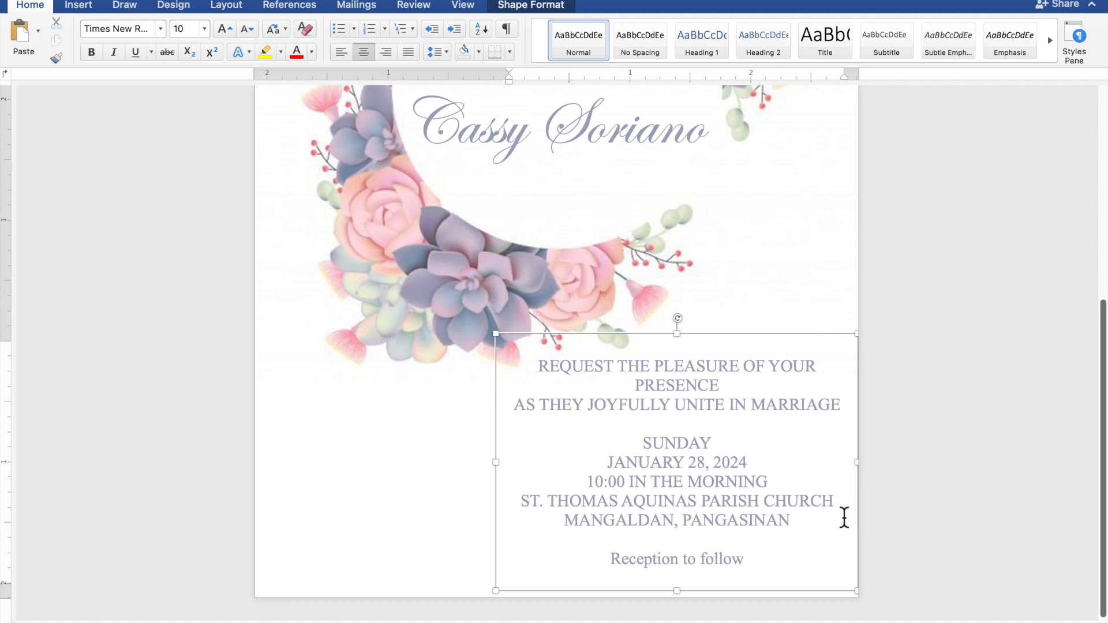
pyautogui.moveTo(769, 567); pyautogui.dragTo(640, 567)
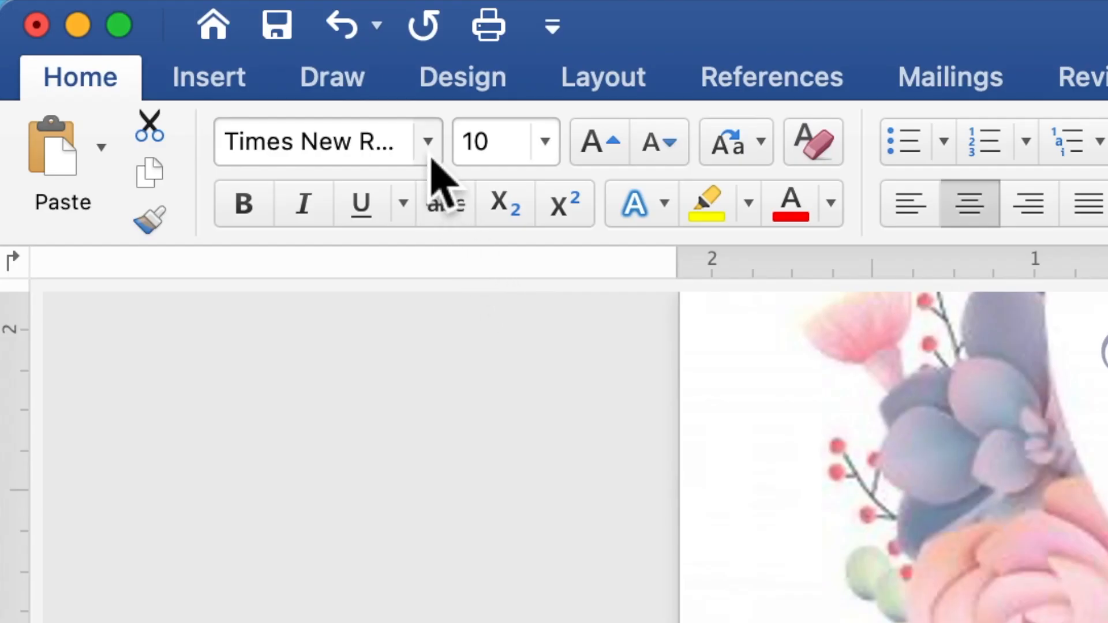
pyautogui.click(432, 157)
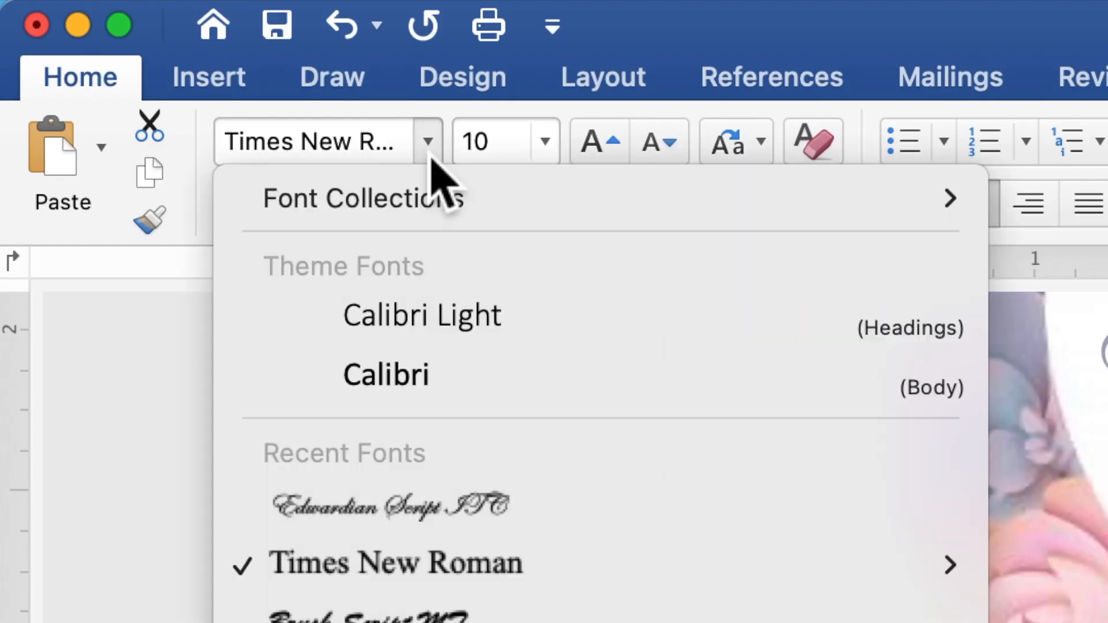
pyautogui.click(429, 502)
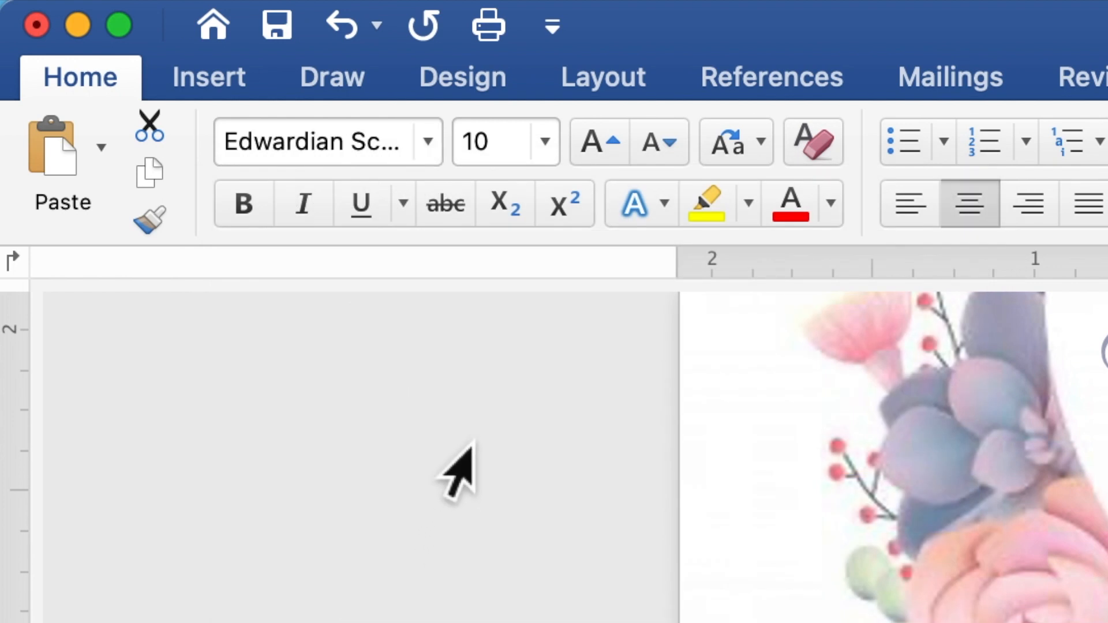
pyautogui.click(497, 155)
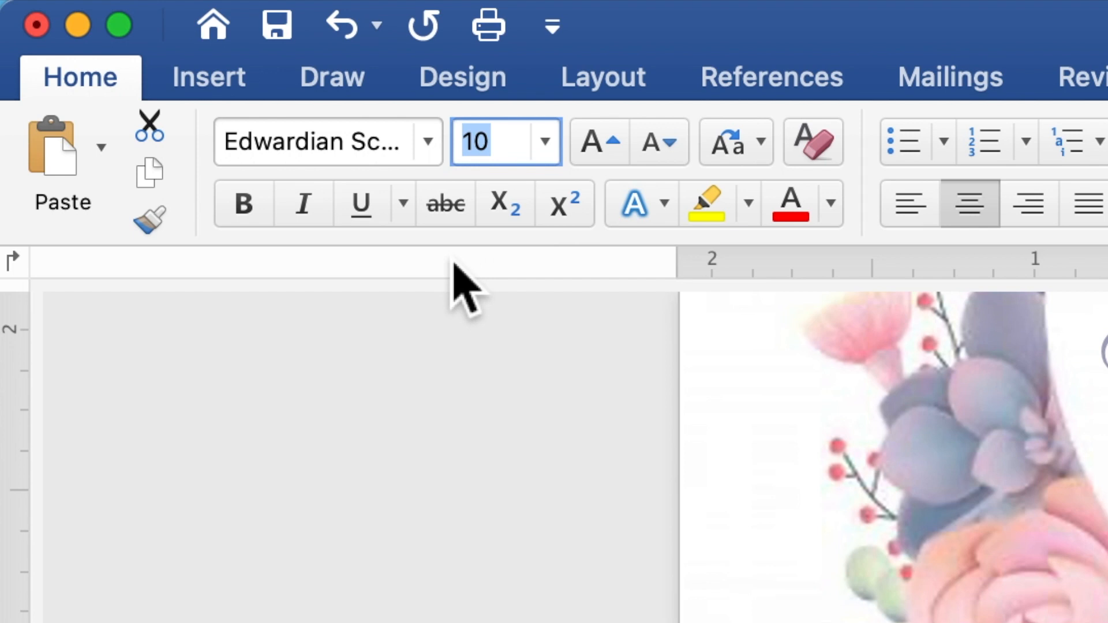
pyautogui.write('20')
pyautogui.press('Return')
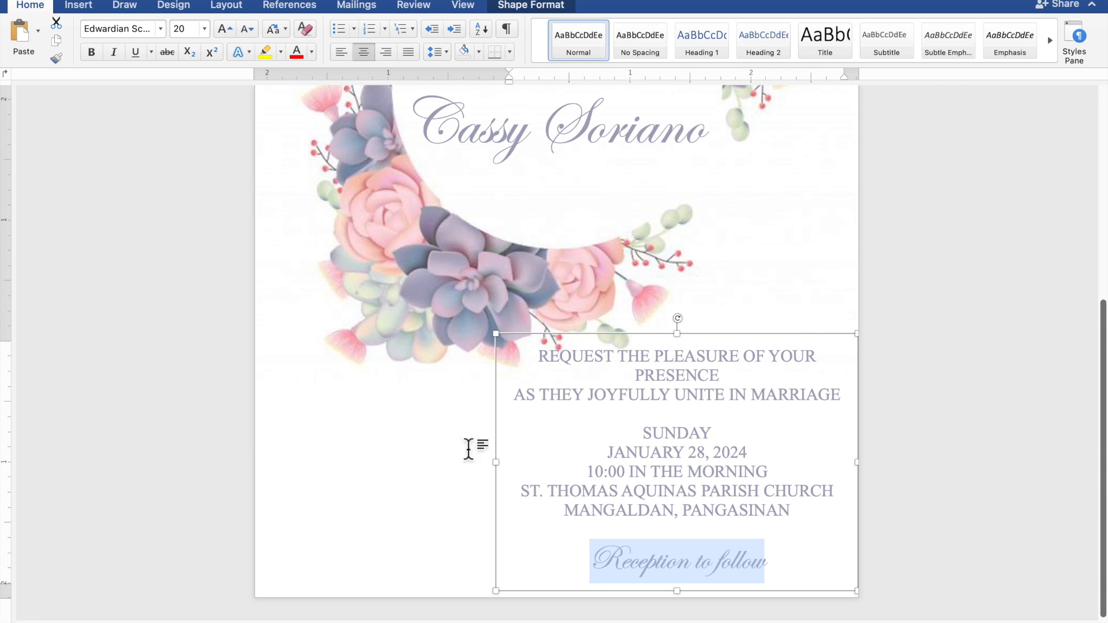
# - Widen the details text box to the left and shift it slightly right
pyautogui.moveTo(507, 472); pyautogui.dragTo(458, 474)
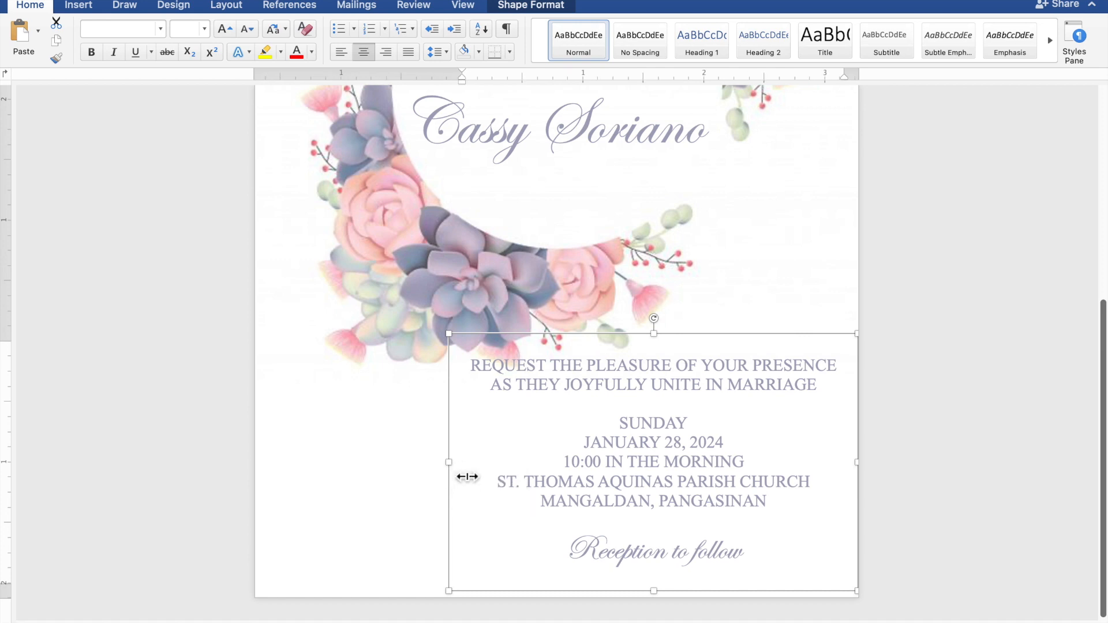
pyautogui.moveTo(701, 366); pyautogui.dragTo(726, 352)
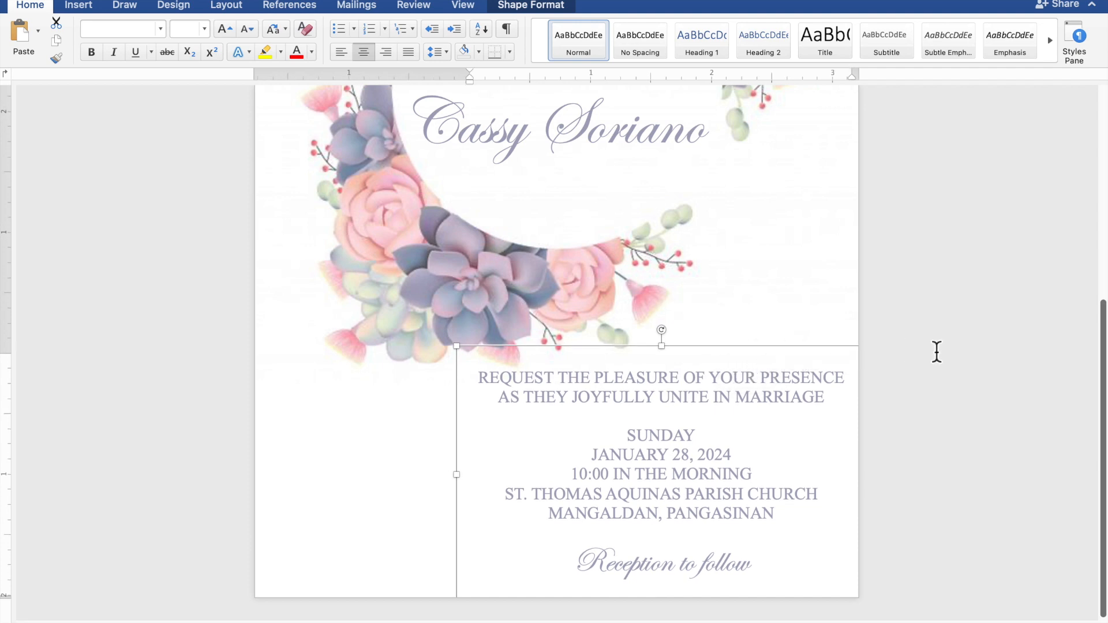
pyautogui.scroll(-7, 937, 352)
pyautogui.scroll(-1, 936, 352)
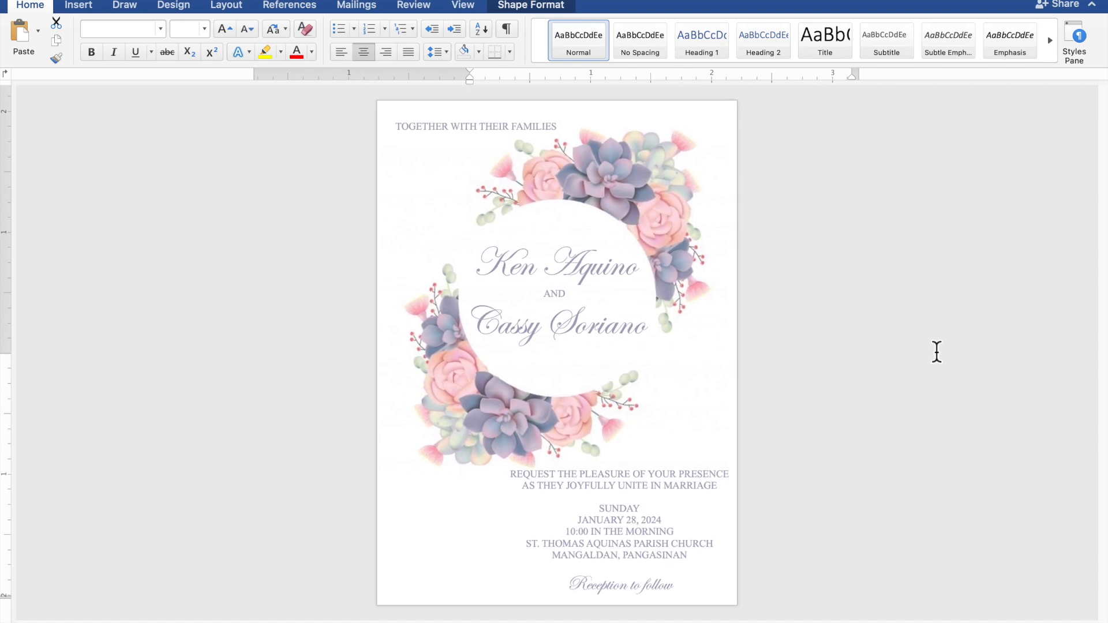
pyautogui.scroll(2, 937, 352)
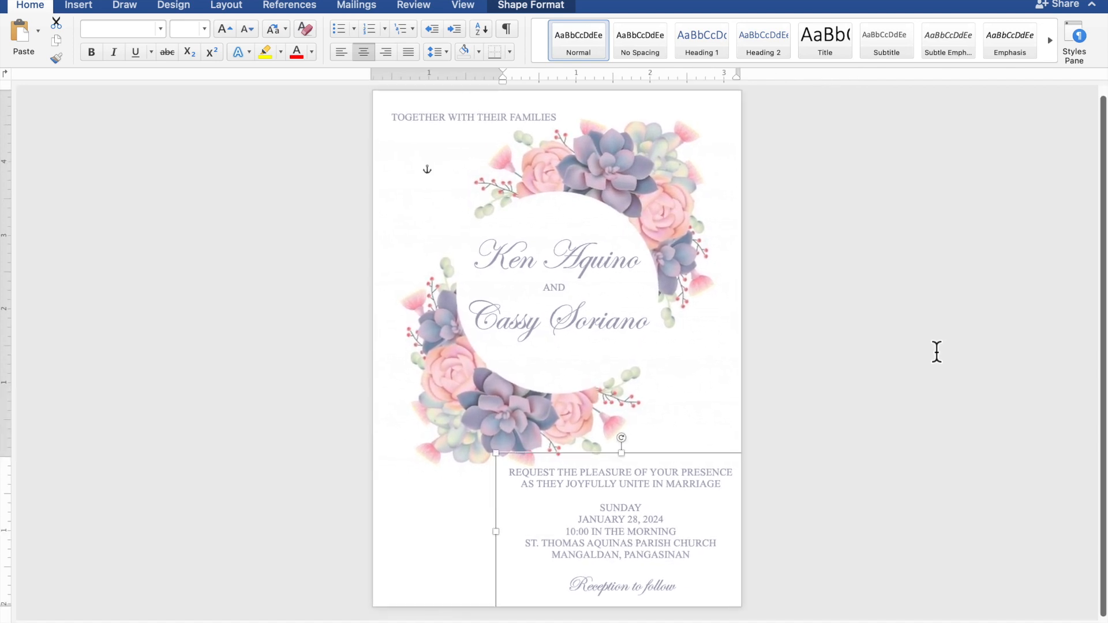
# - Nudge the TOGETHER WITH THEIR FAMILIES box slightly down and left
pyautogui.click(505, 129)
pyautogui.press('Down')
pyautogui.press('Down')
pyautogui.press('Down')
pyautogui.press('Down')
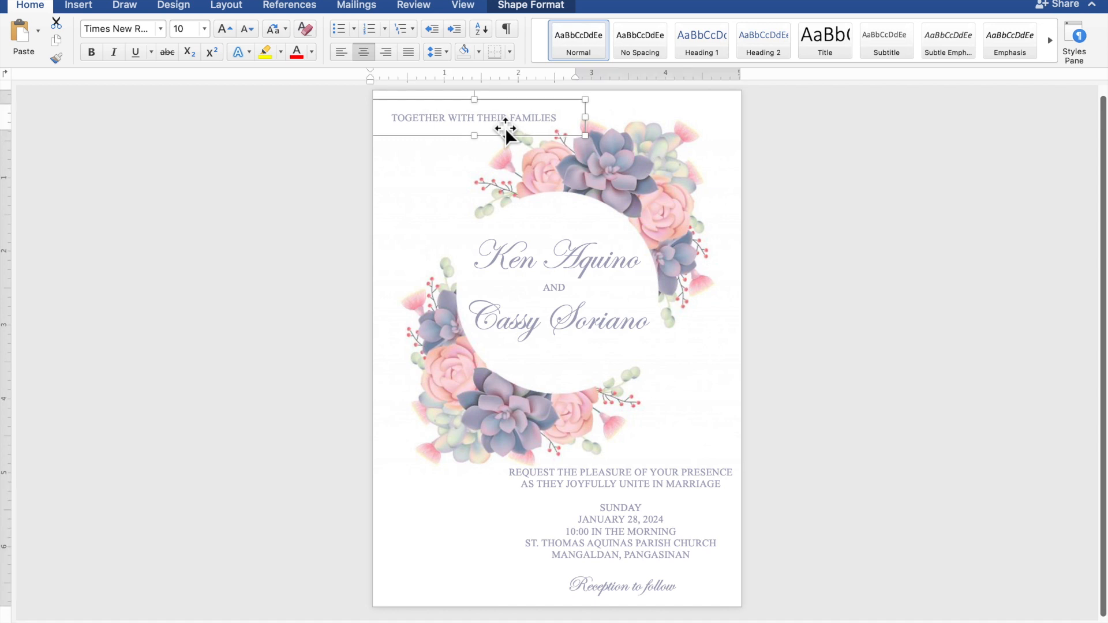
pyautogui.press('Left')
pyautogui.press('Left')
pyautogui.press('Left')
pyautogui.press('Left')
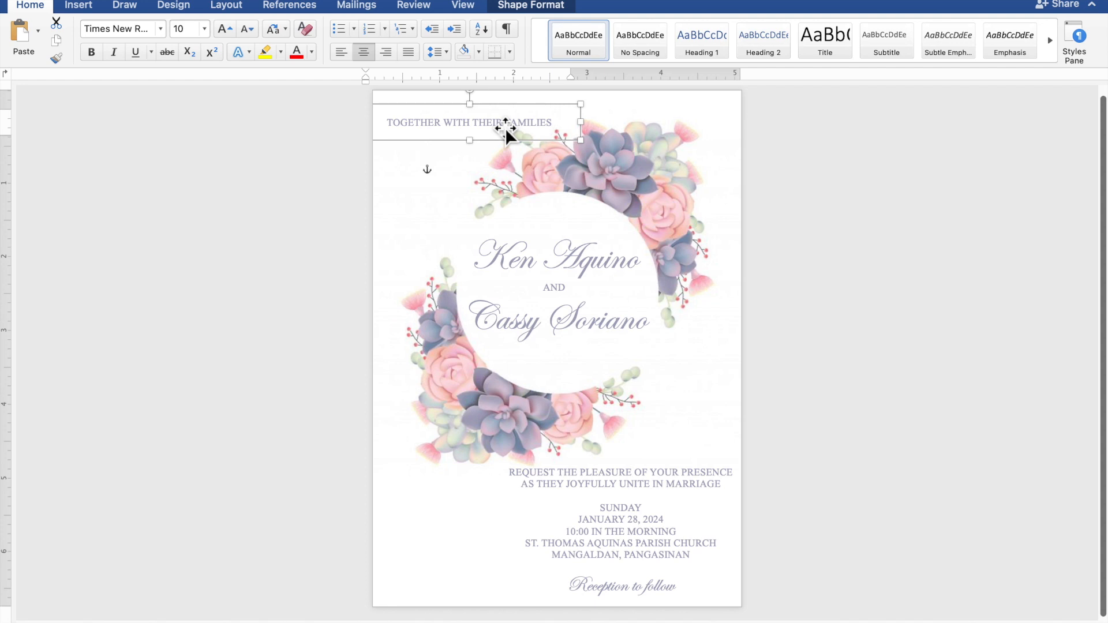
pyautogui.press('Down')
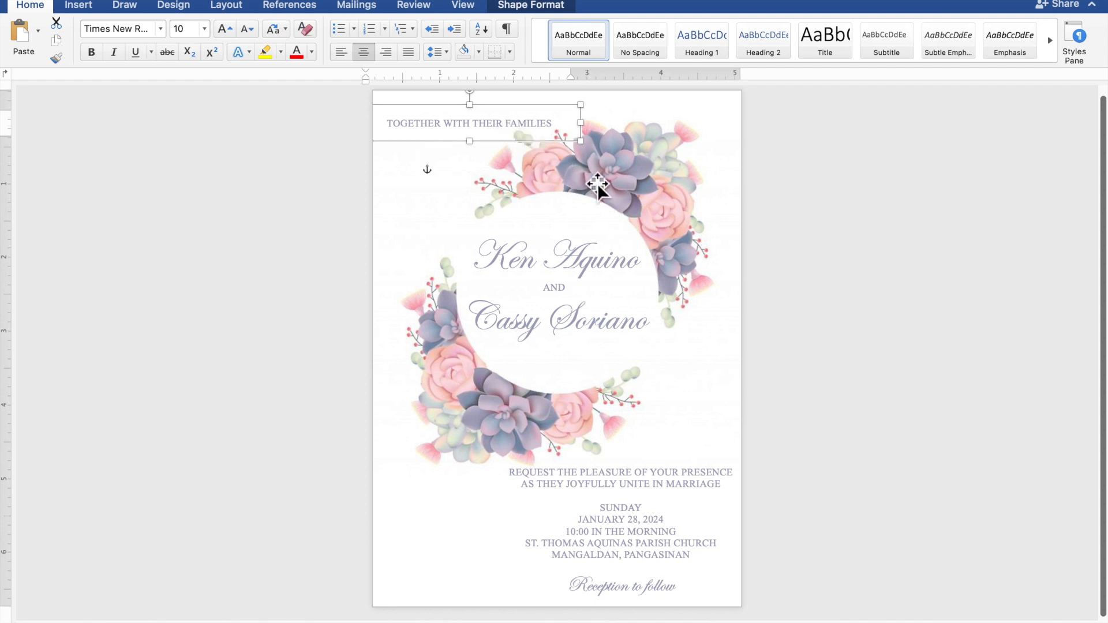
pyautogui.click(958, 243)
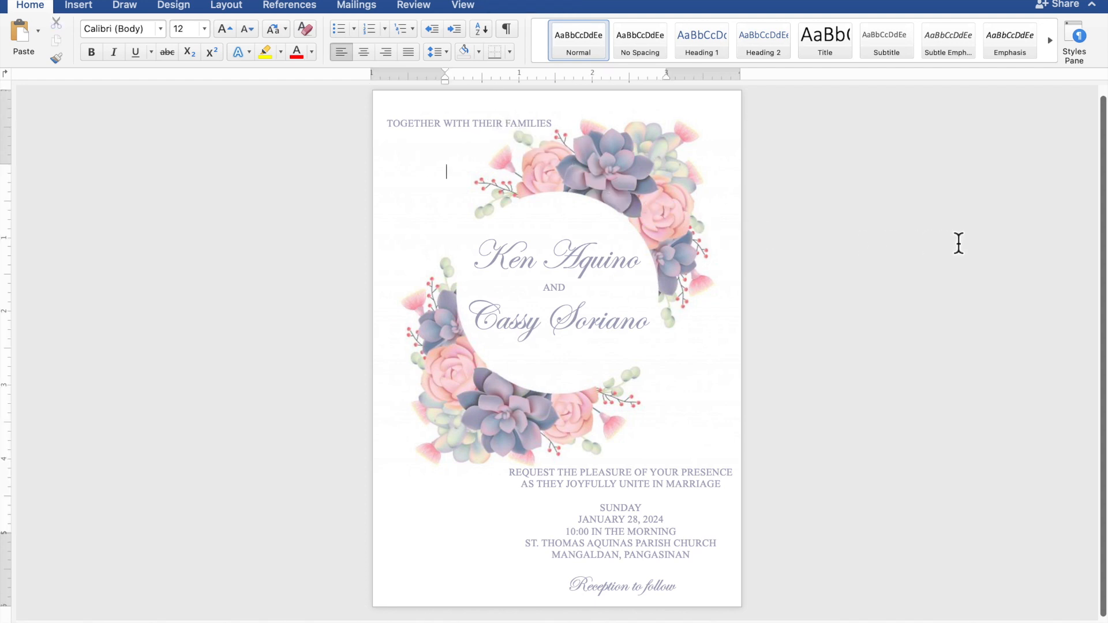